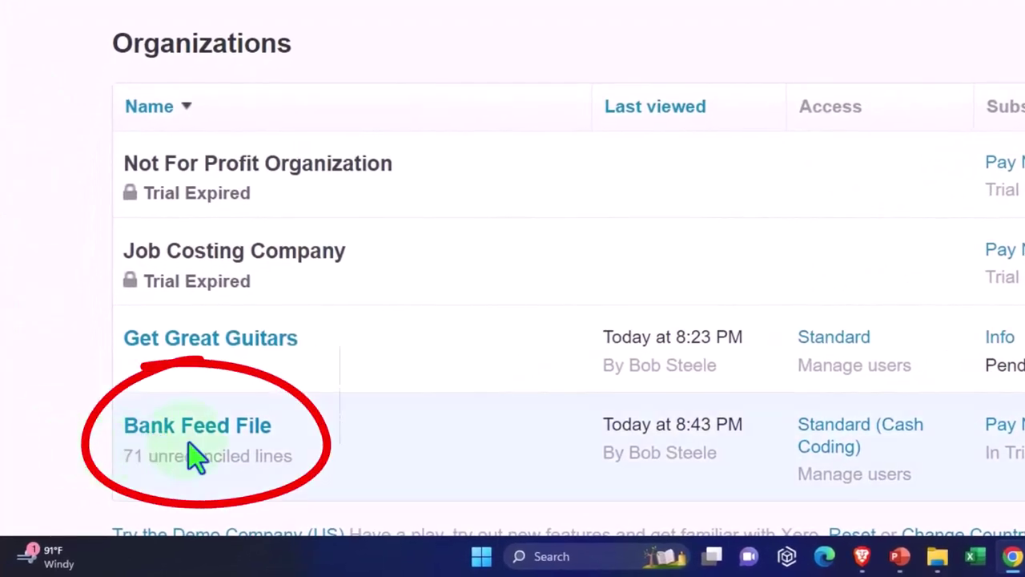
Open the Bank Feed File organization and duplicate its dashboard twice, giving three browser tabs.
click(229, 432)
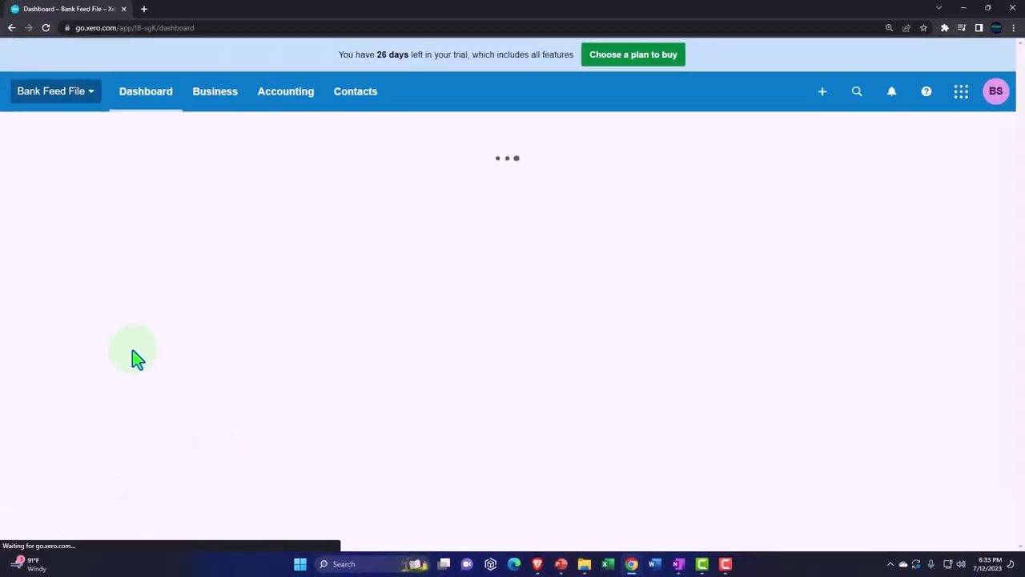
right_click(101, 13)
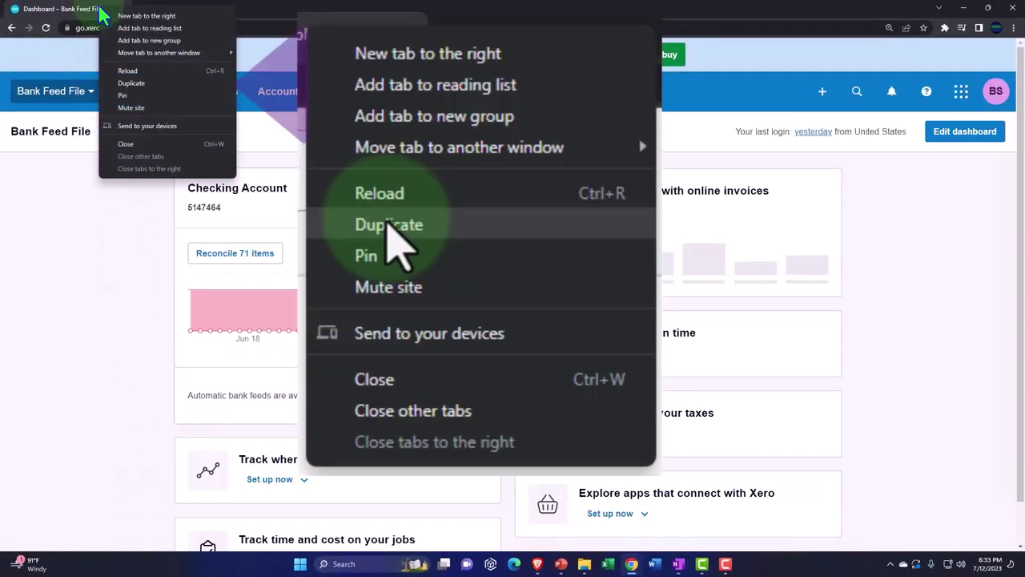
click(152, 83)
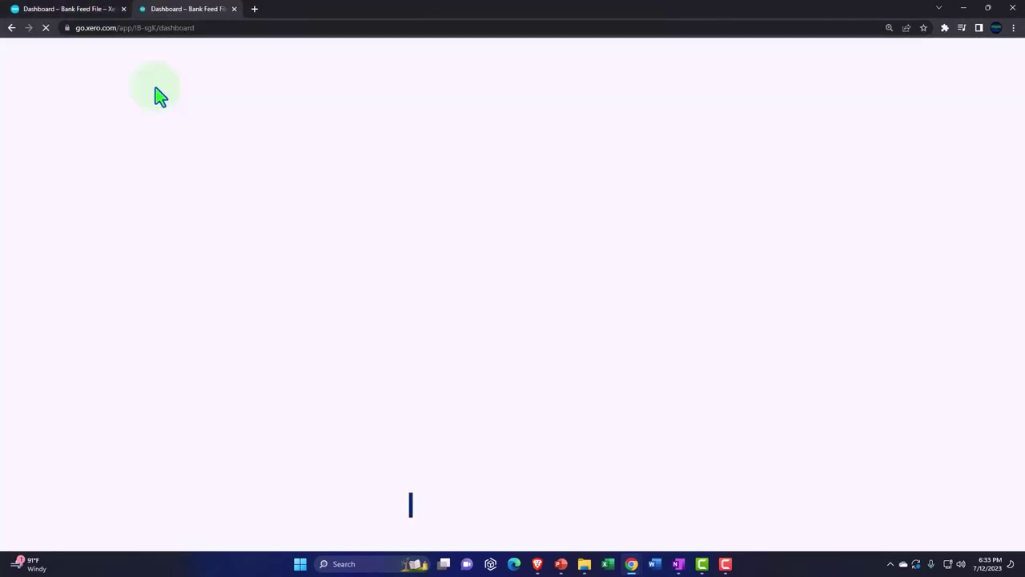
right_click(210, 12)
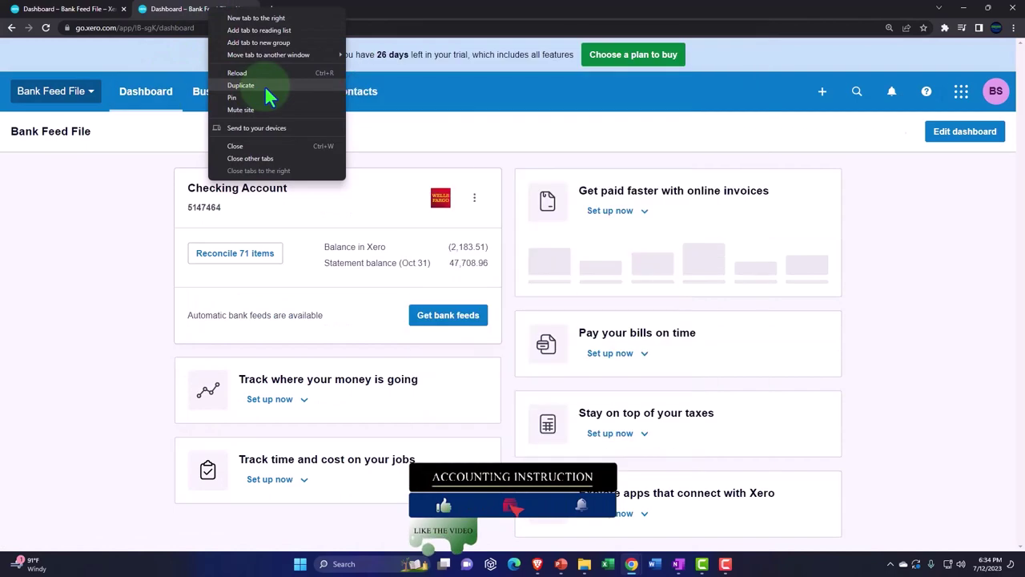
click(265, 85)
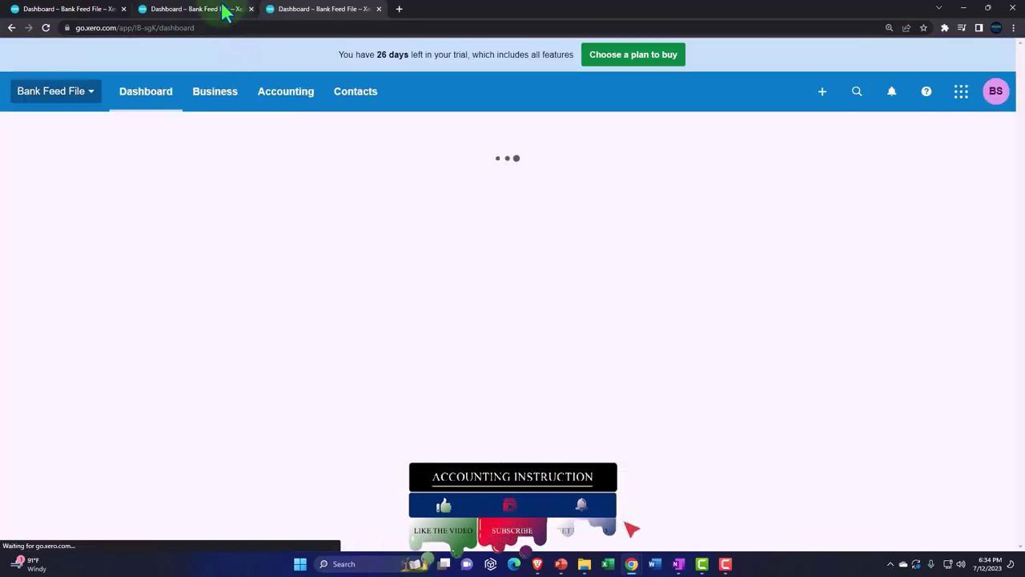
Open the Balance Sheet report in the second browser tab and the Income Statement (Profit and Loss) in the third.
click(264, 92)
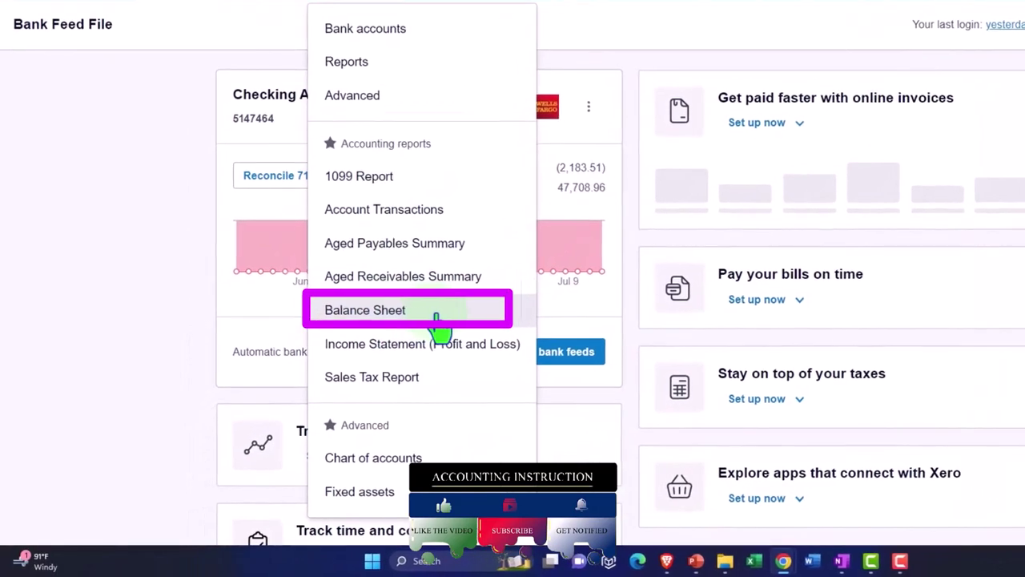
click(437, 319)
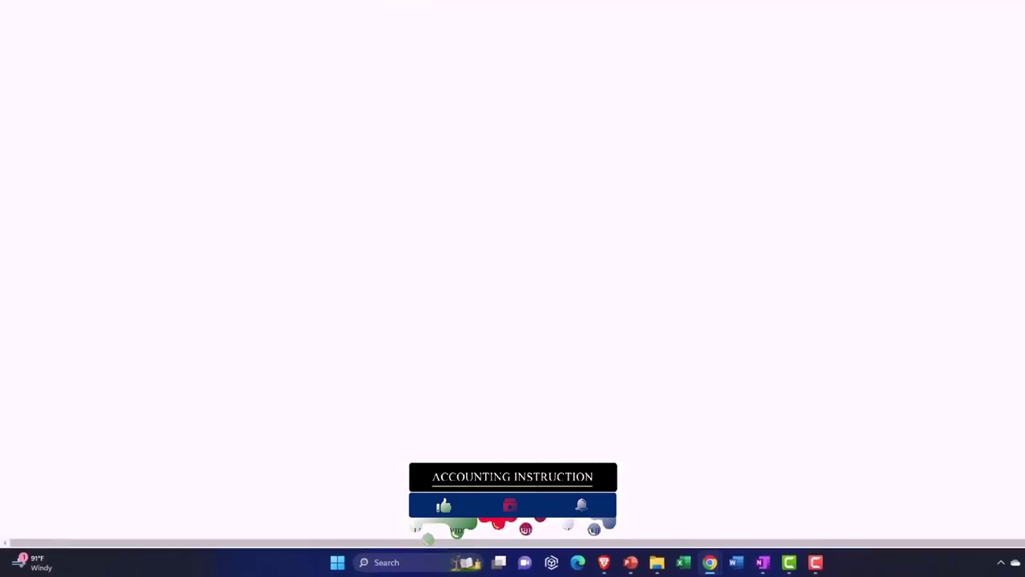
click(345, 6)
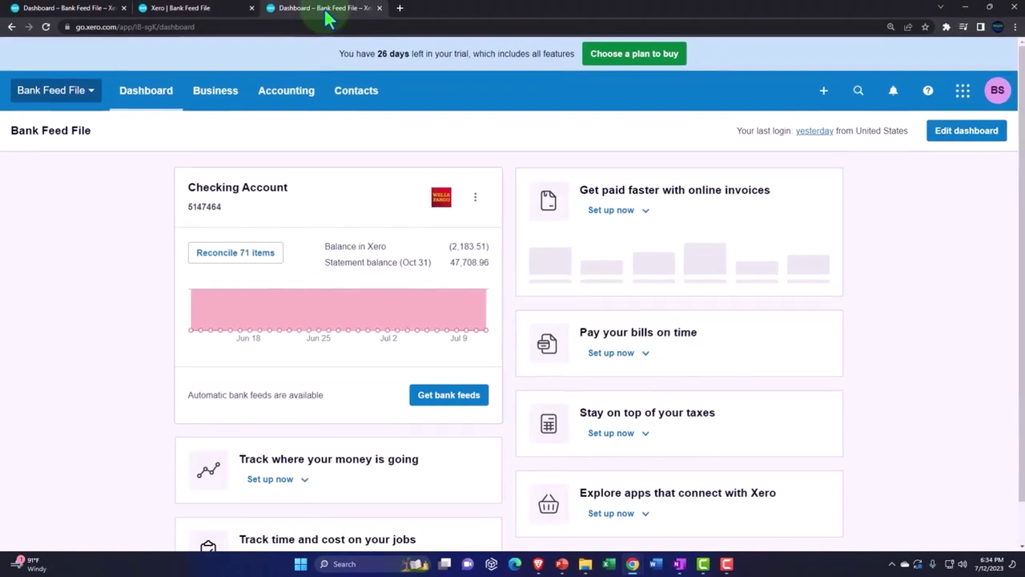
click(298, 103)
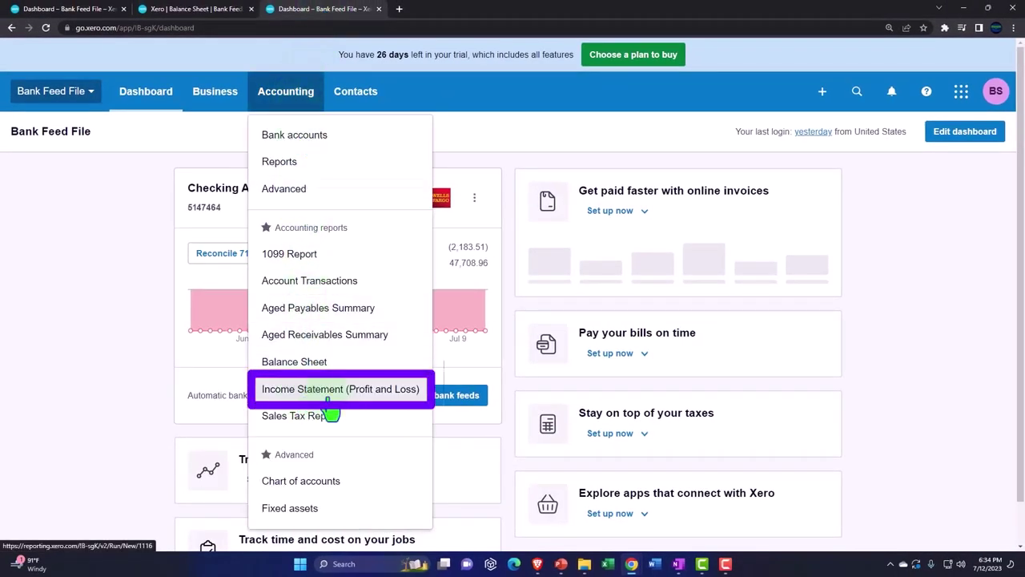
click(356, 397)
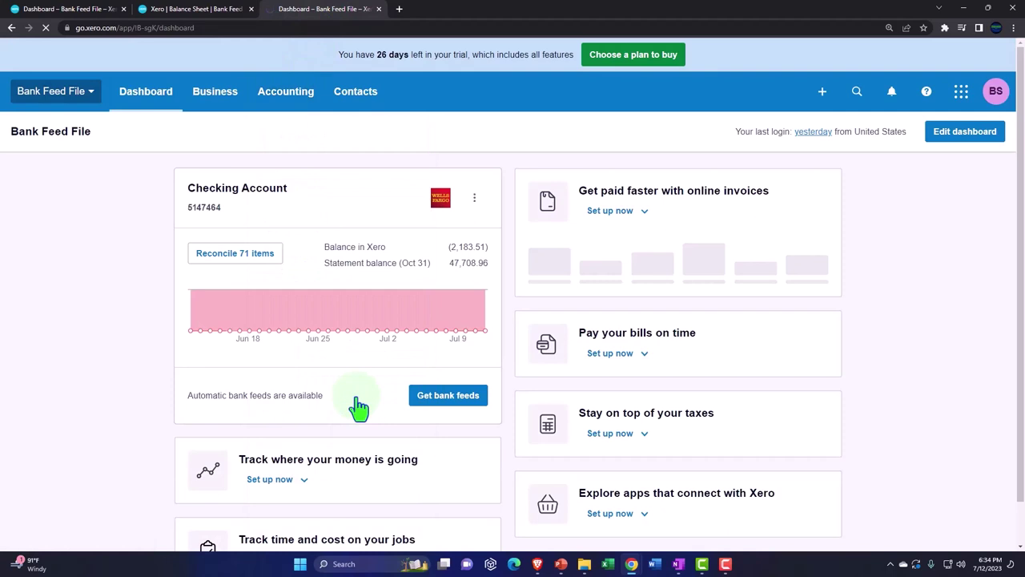
click(219, 9)
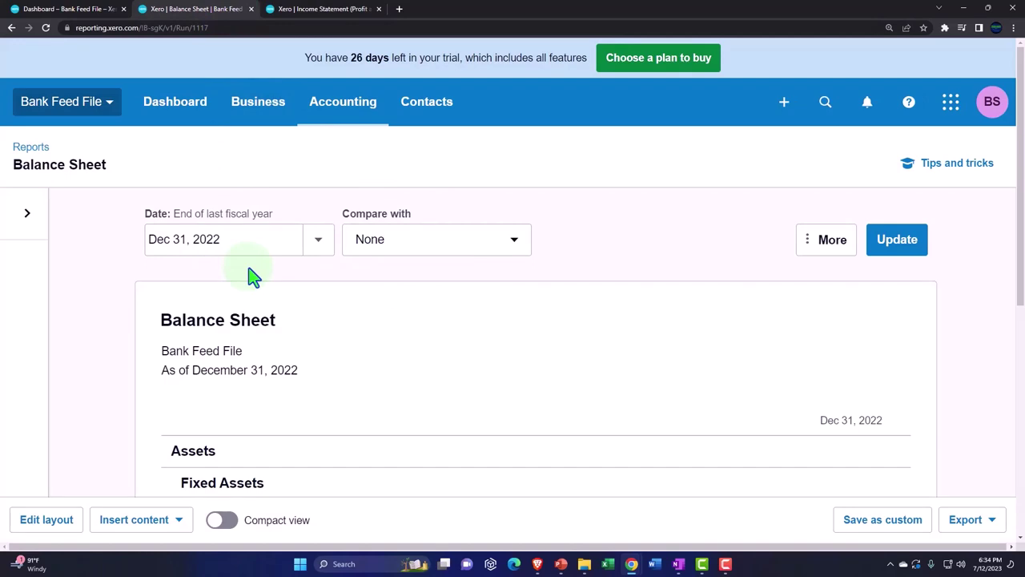
Set the Income Statement's date range to Jan 1, 2022 through Dec 31, 2022, update the report, and review it.
click(319, 12)
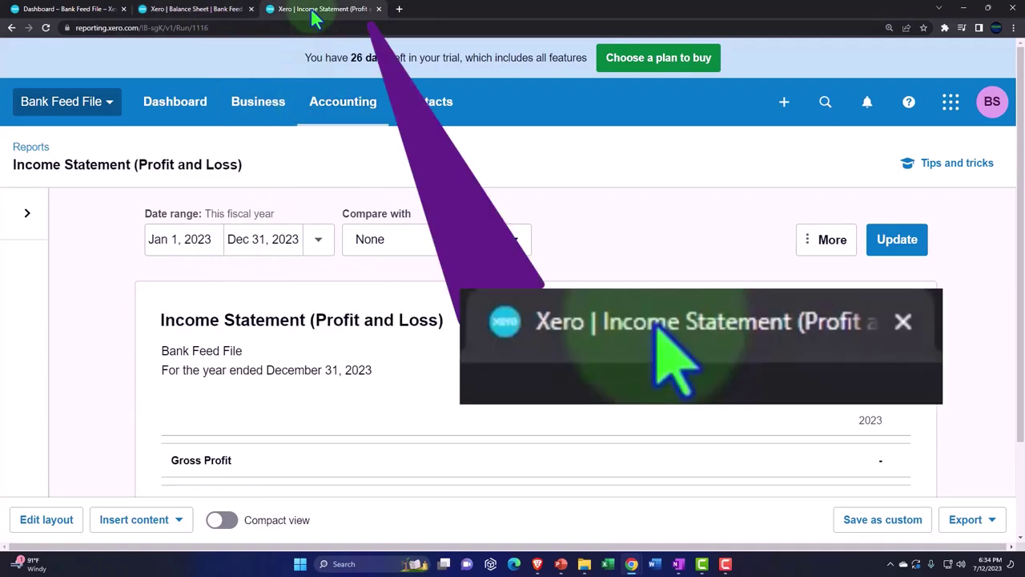
click(206, 239)
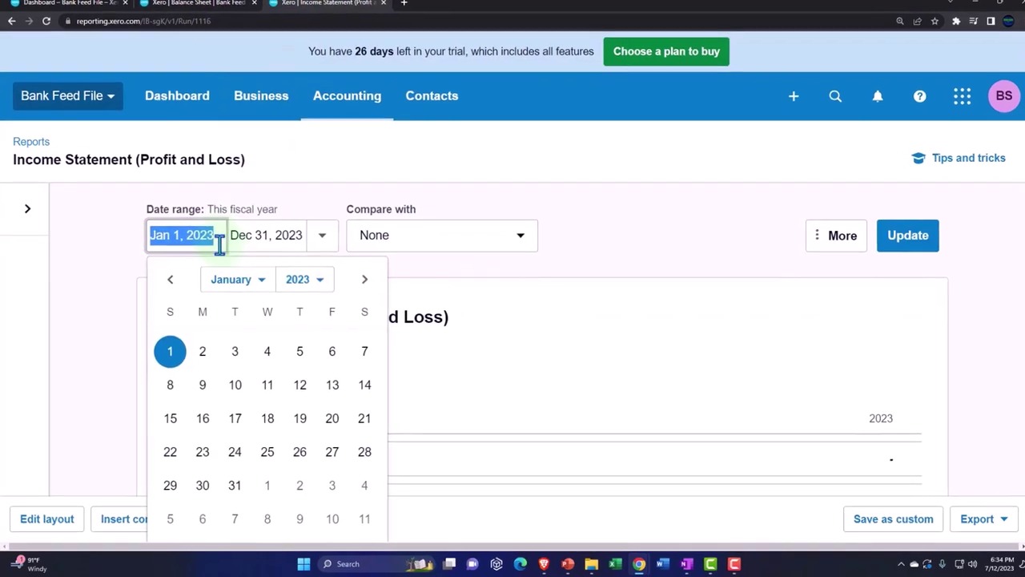
click(321, 263)
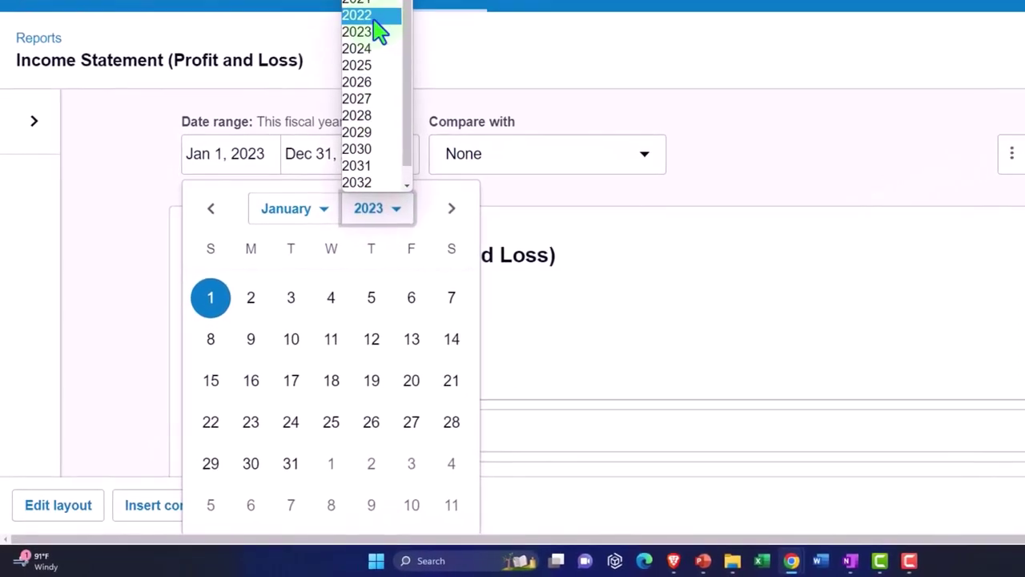
click(324, 100)
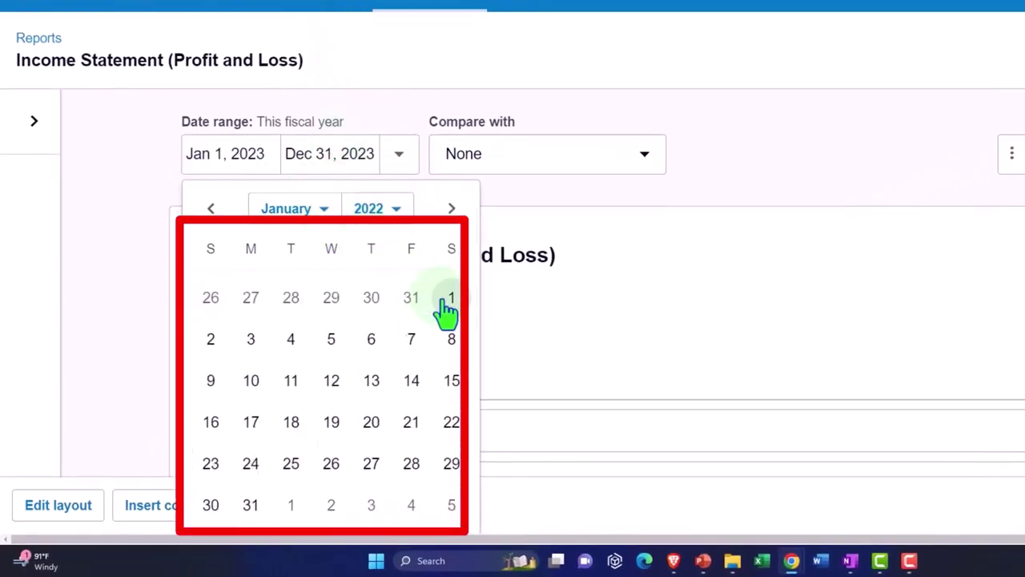
click(449, 301)
click(353, 156)
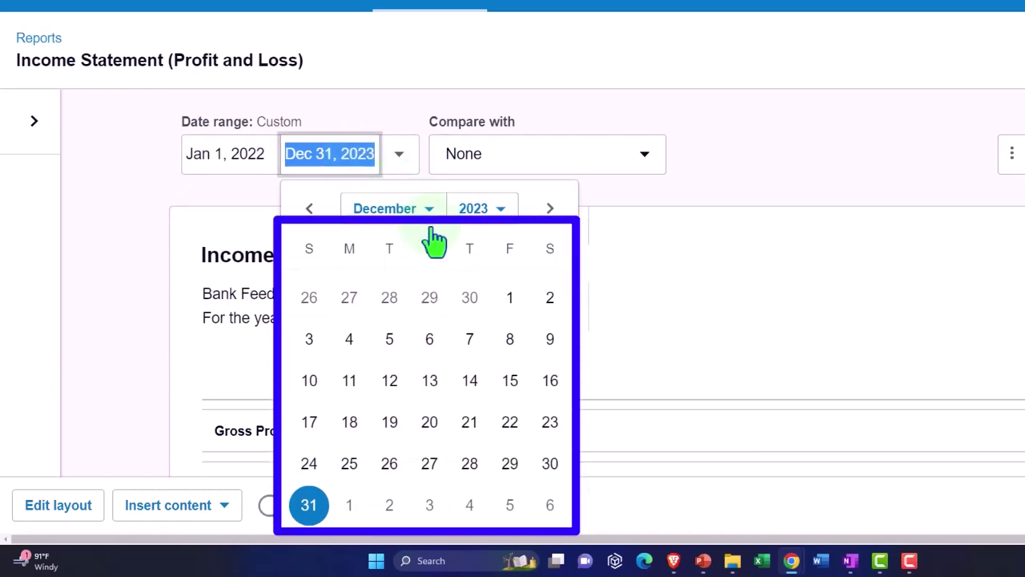
click(484, 210)
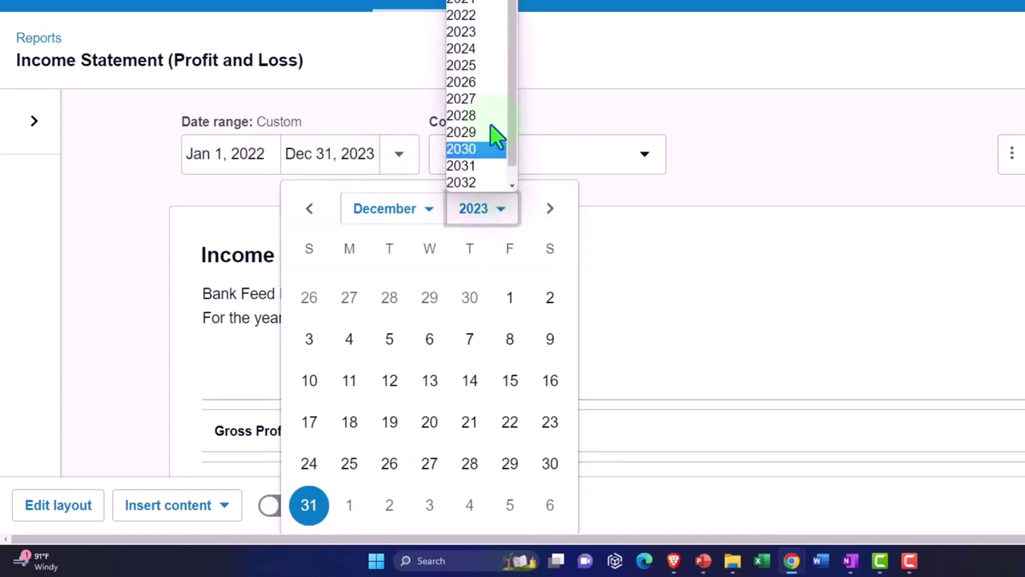
click(469, 19)
click(549, 463)
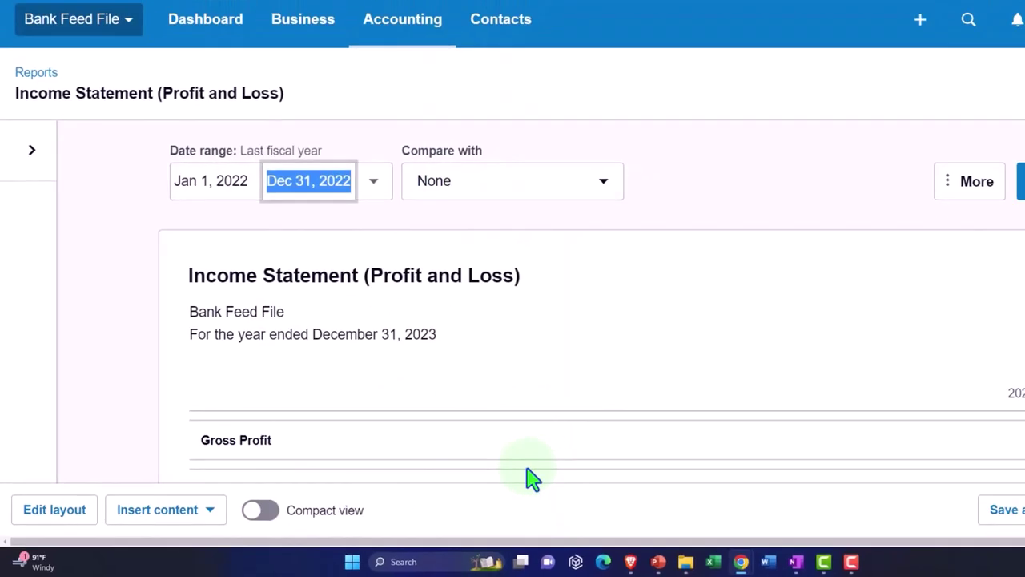
click(1022, 181)
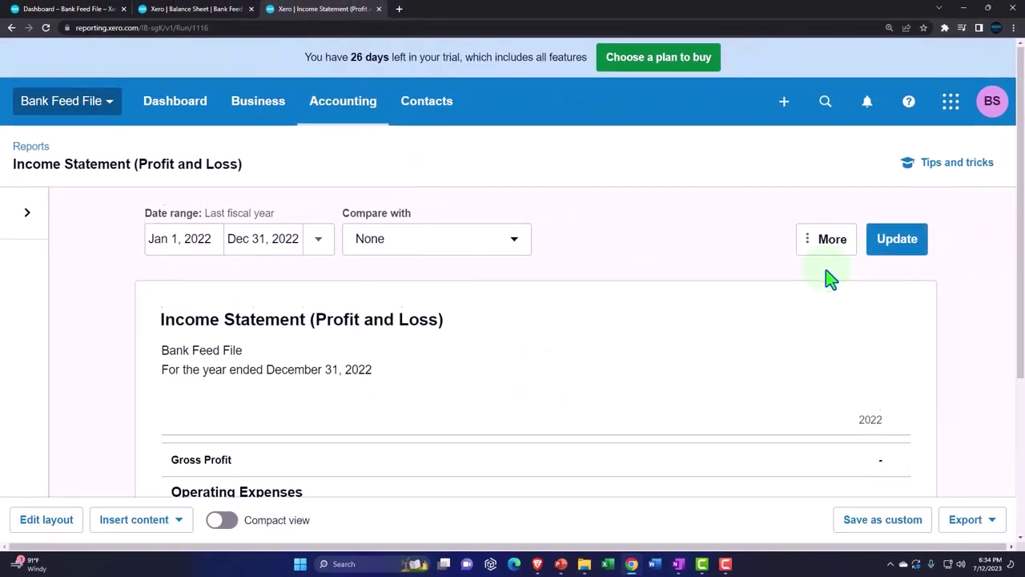
scroll(831, 278, down, 3)
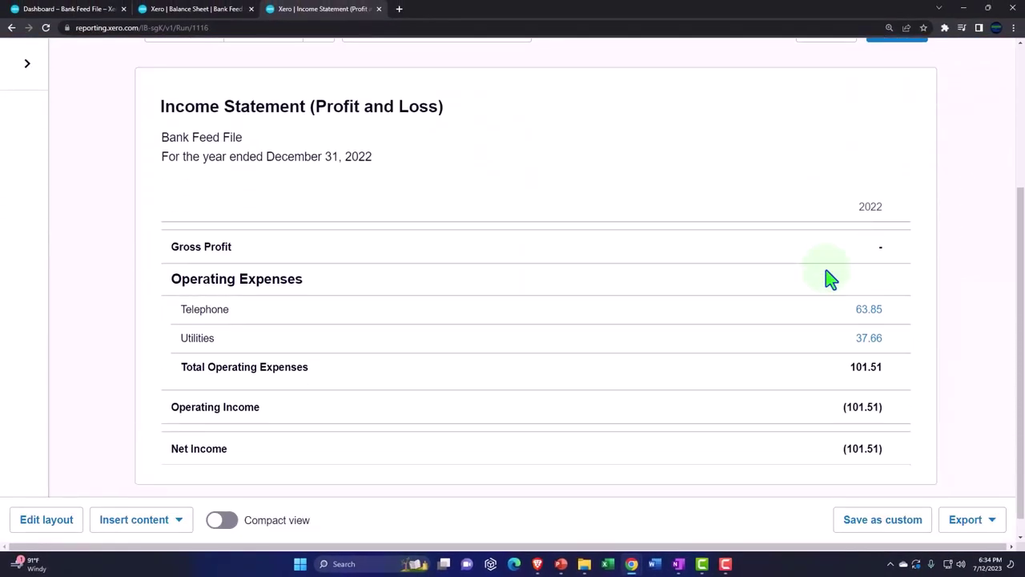
click(84, 9)
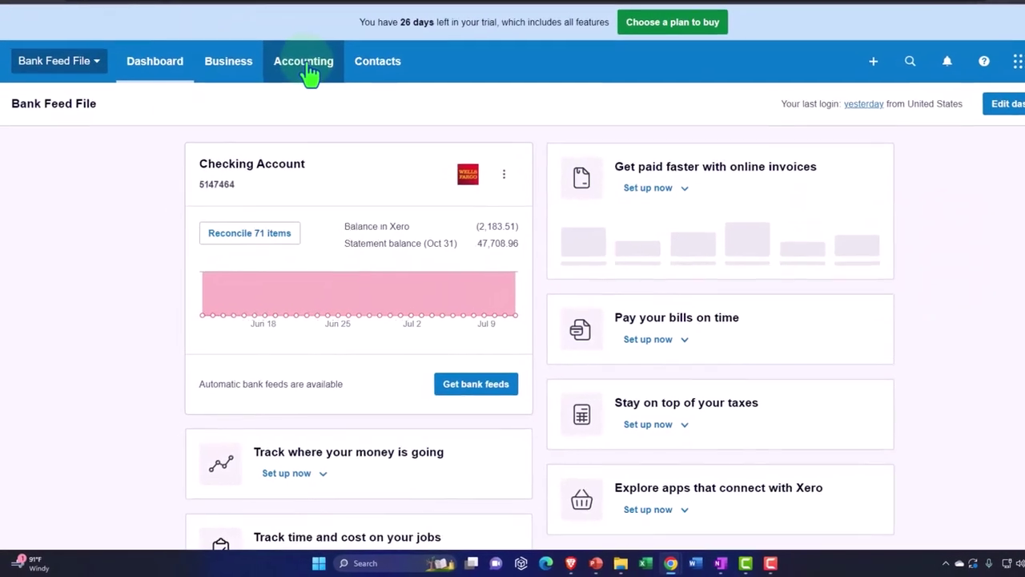
click(329, 36)
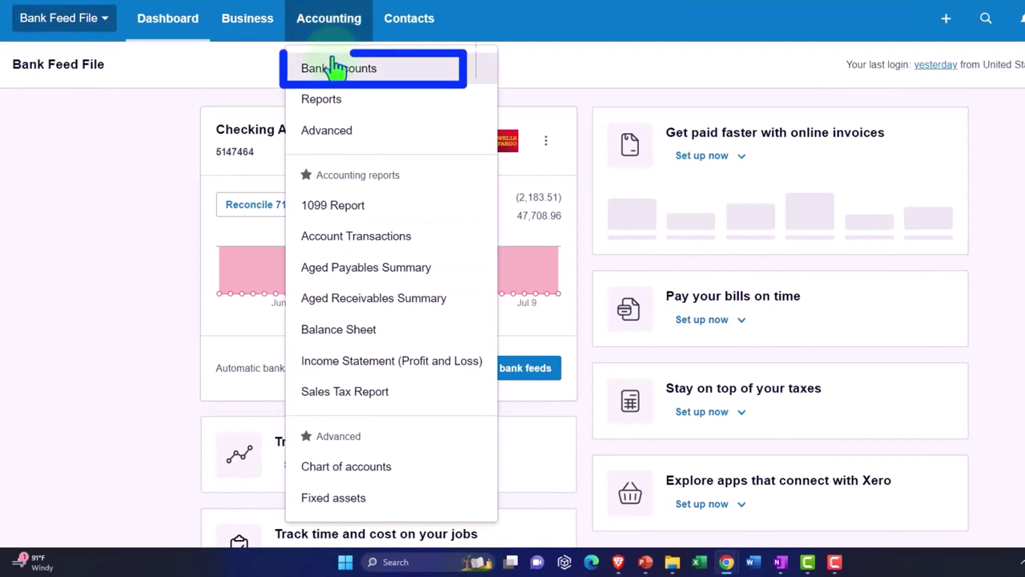
click(370, 70)
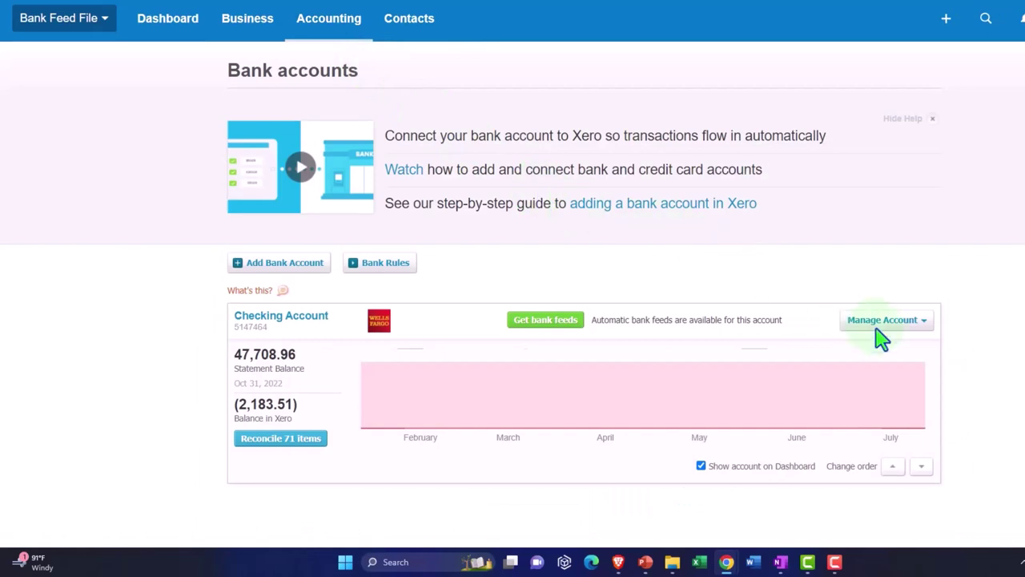
click(881, 324)
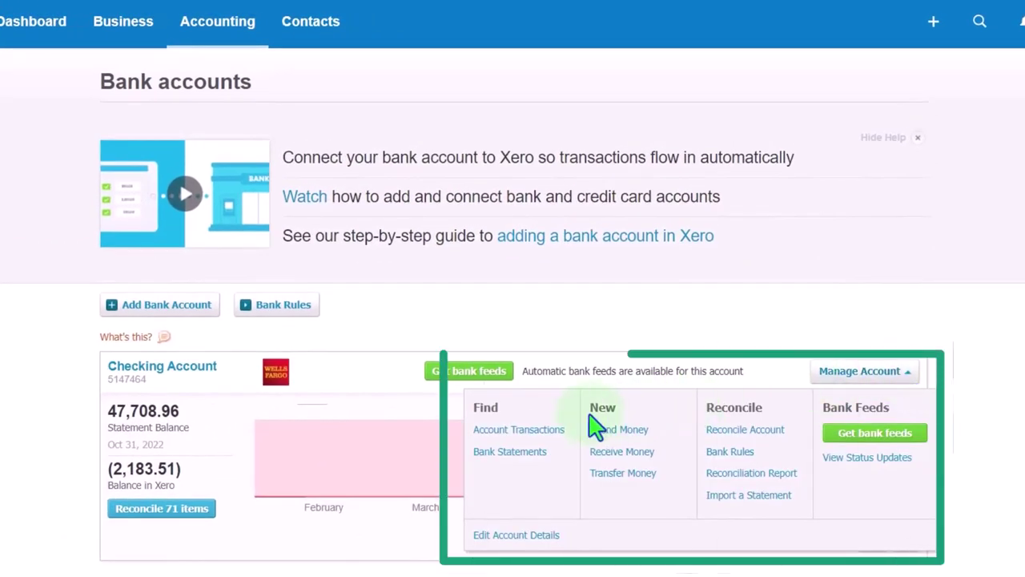
click(520, 430)
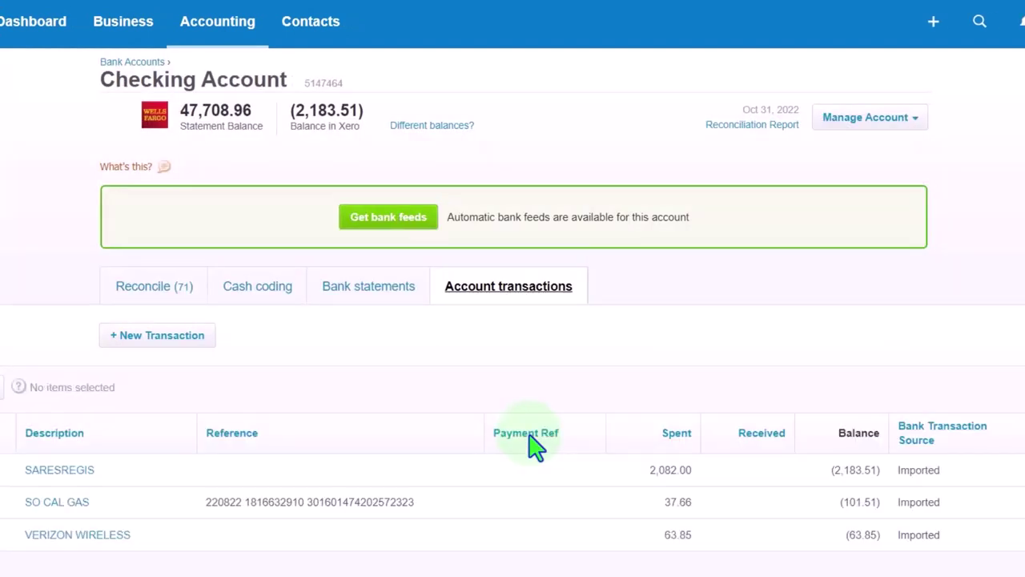
Open the Checking Account's reconcile list to review its statement lines, and switch to OneNote to view the accounting flowchart.
click(150, 298)
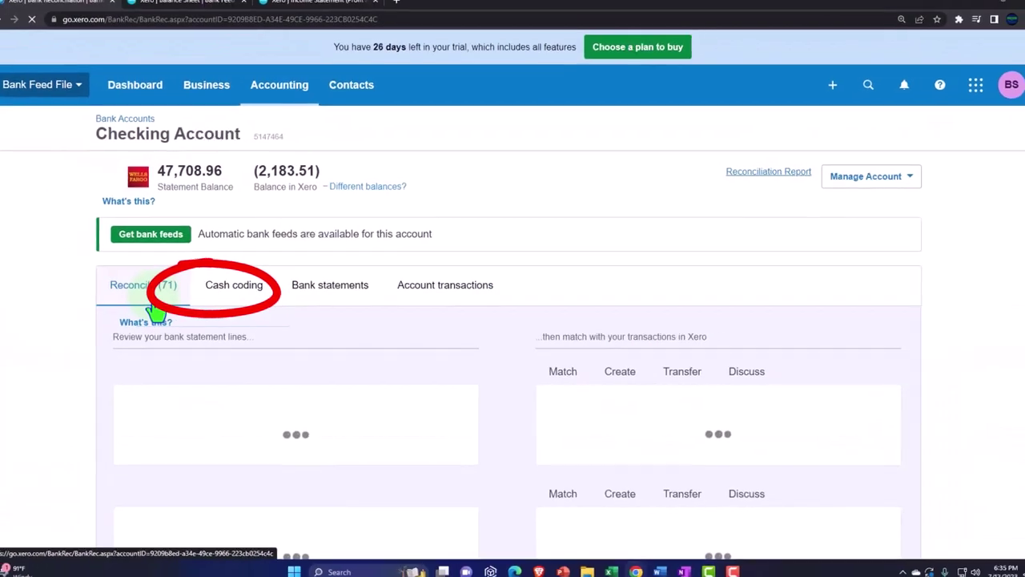
key(ctrl+plus)
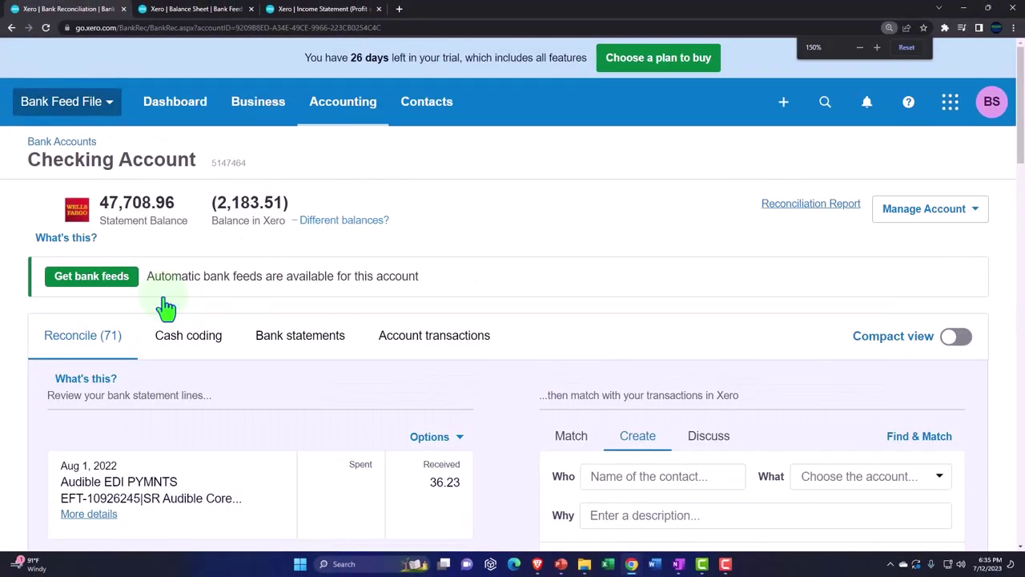
scroll(164, 298, down, 2)
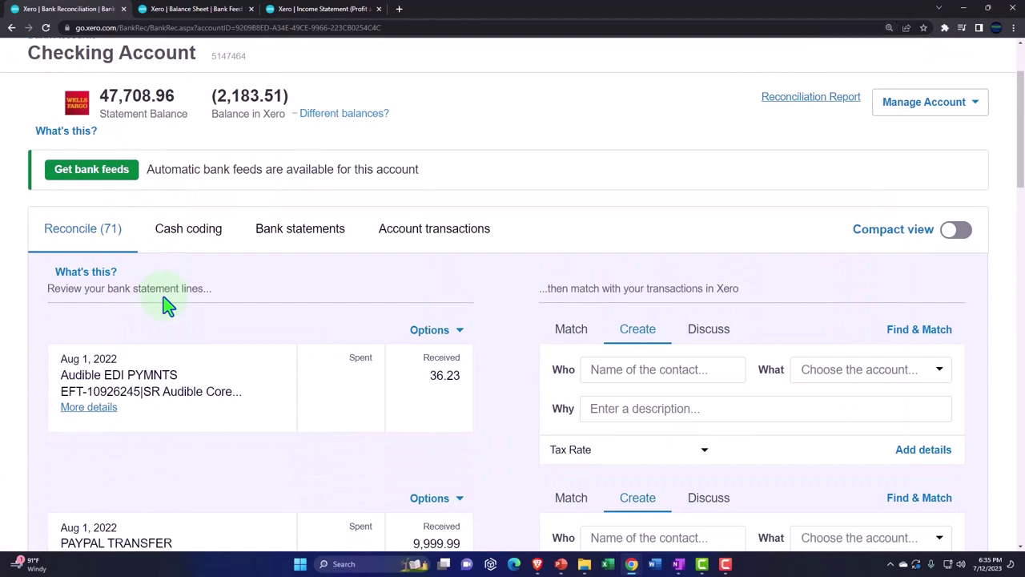
scroll(164, 298, down, 3)
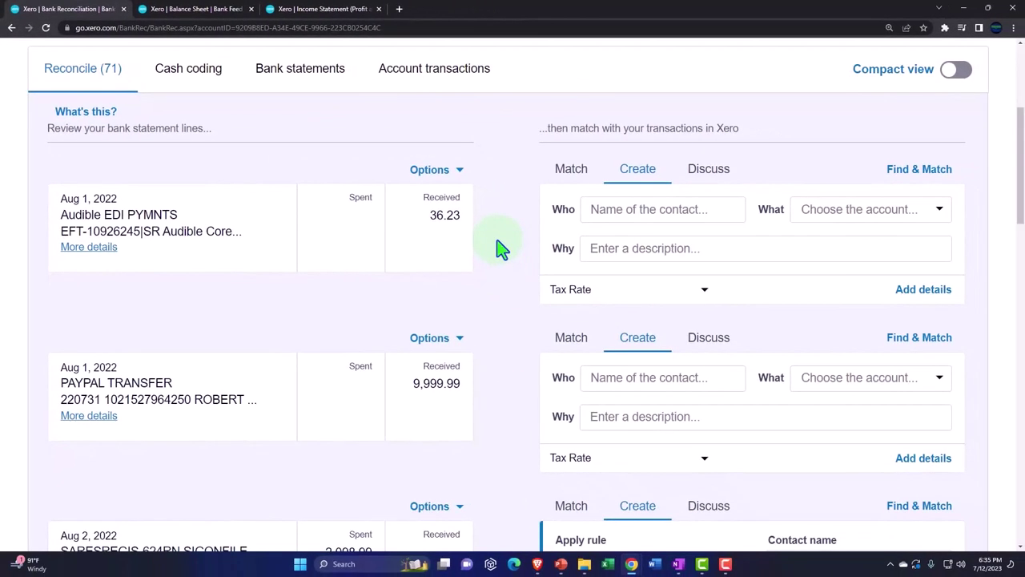
click(679, 564)
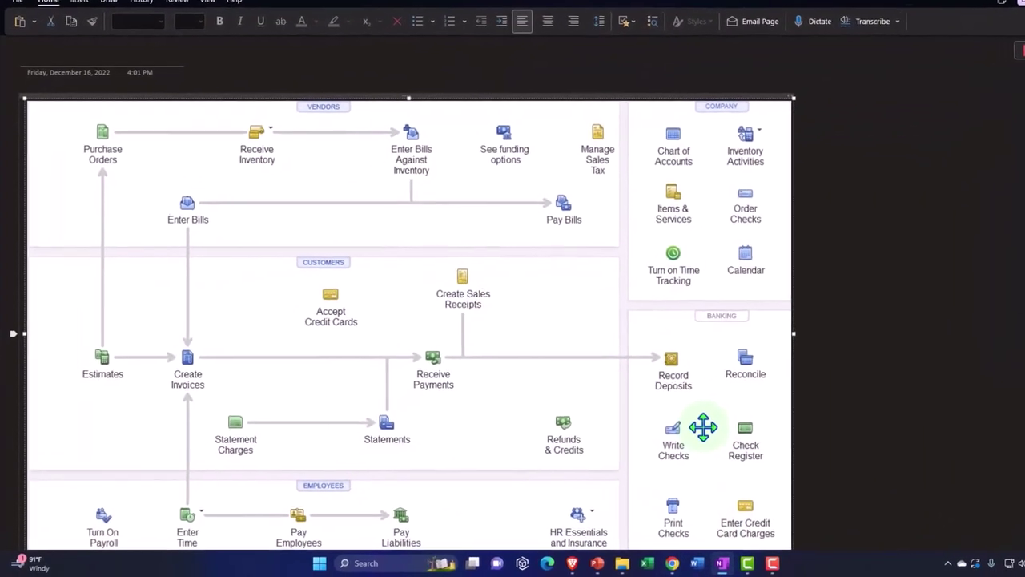
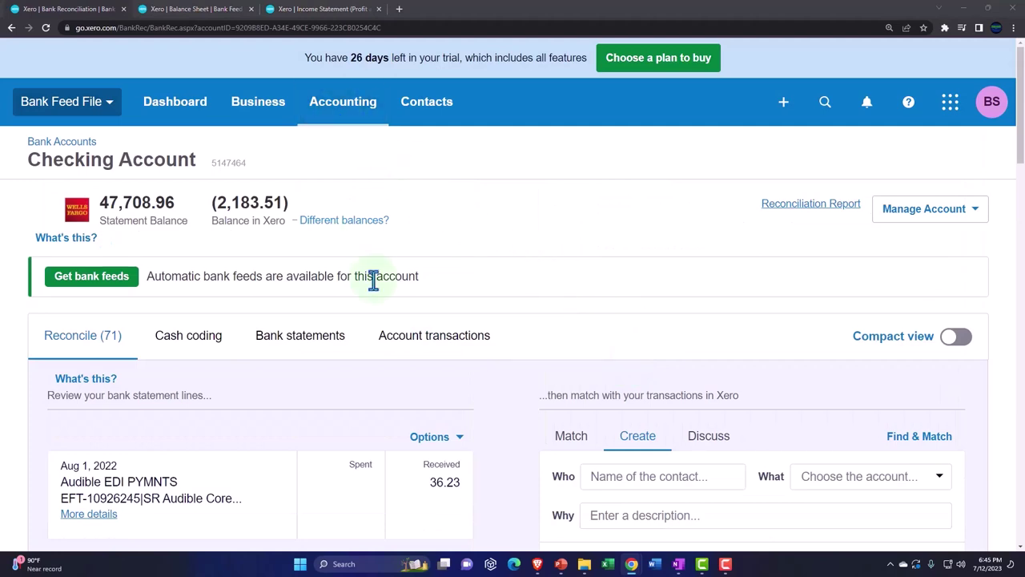
Examine the Checking Account's August 2022 statement lines awaiting reconciliation down to the end of the list.
scroll(403, 308, down, 10)
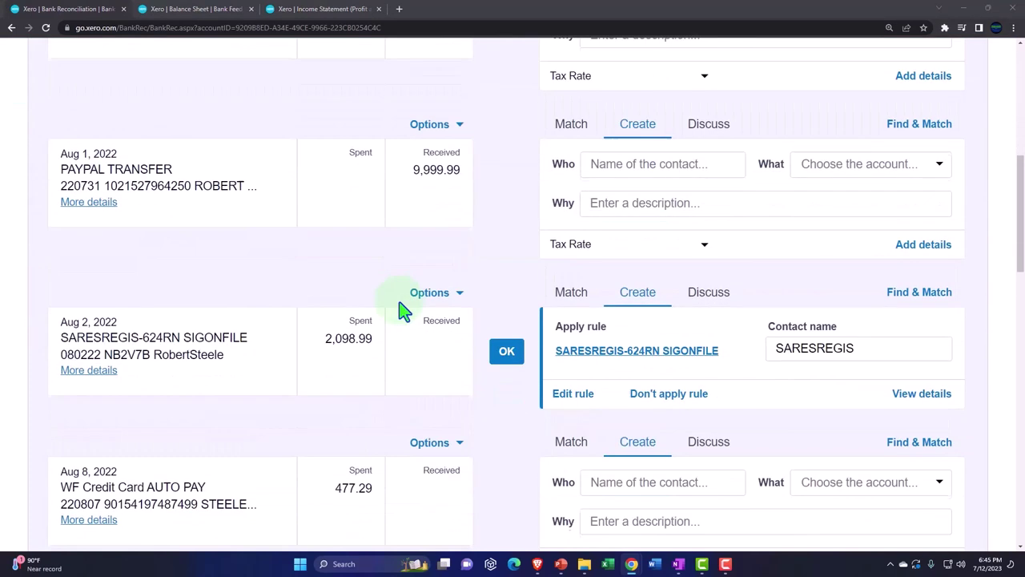
scroll(403, 308, down, 6)
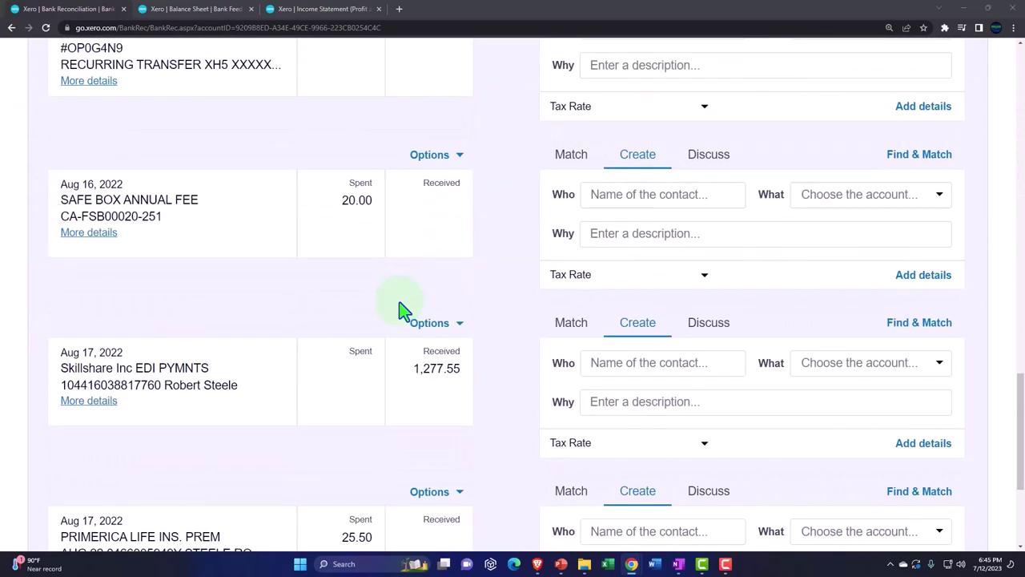
scroll(402, 308, down, 2)
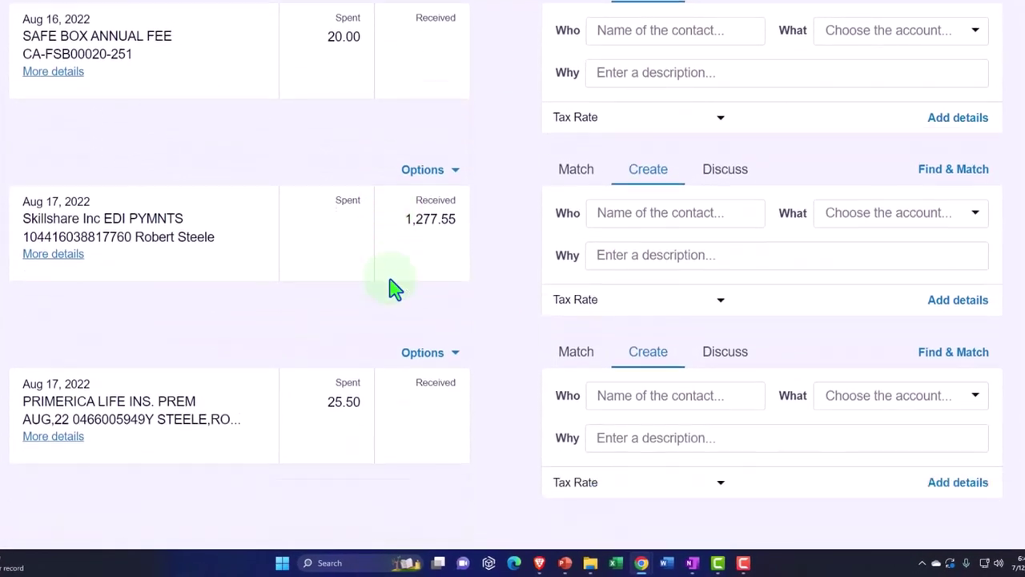
scroll(395, 288, down, 1)
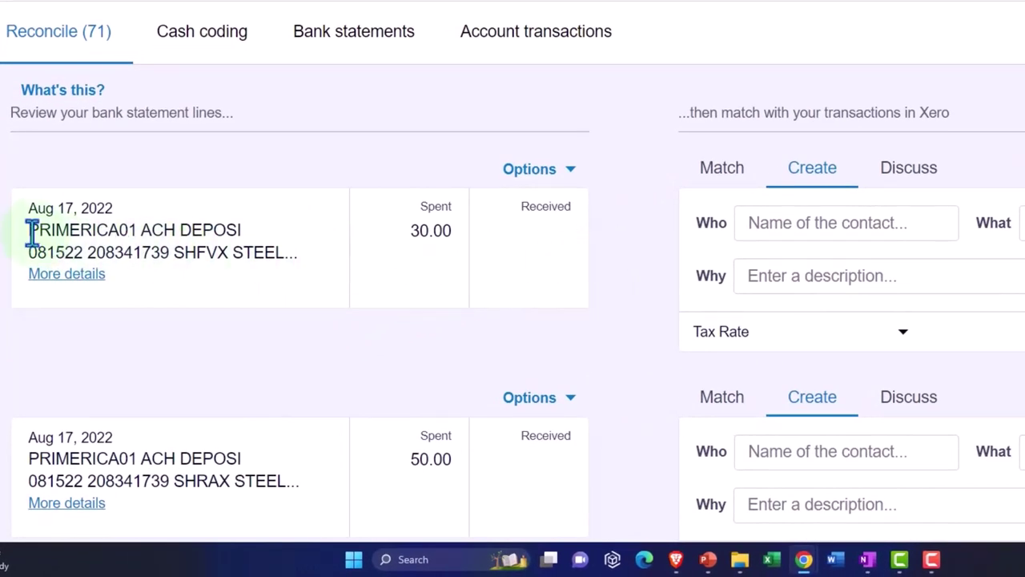
Copy PRIMERICA01 from the Aug 17, 2022 statement line for 30.00 and add it as that line's new contact.
drag(31, 230, 152, 226)
key(ctrl+c)
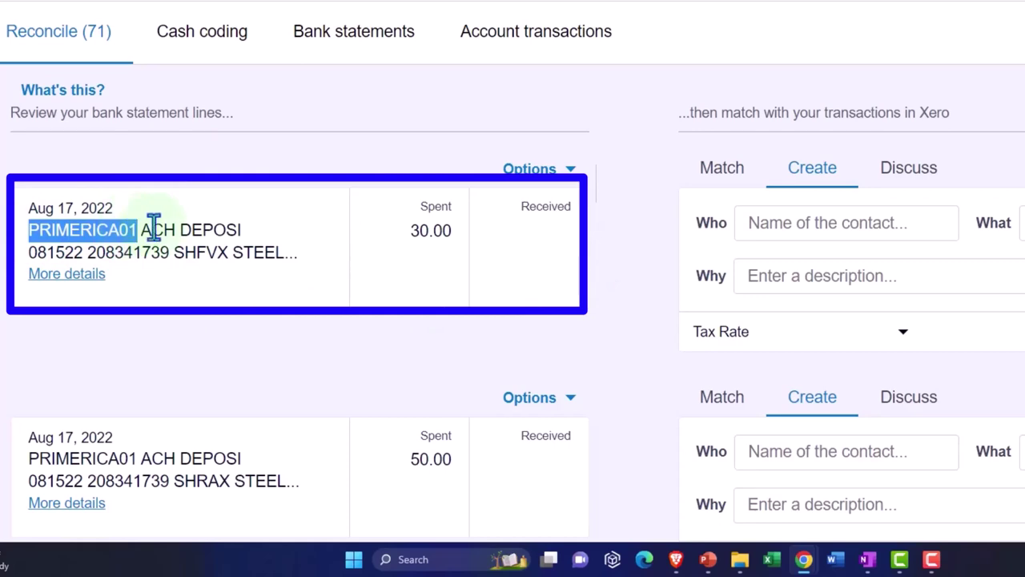
click(781, 228)
key(ctrl+v)
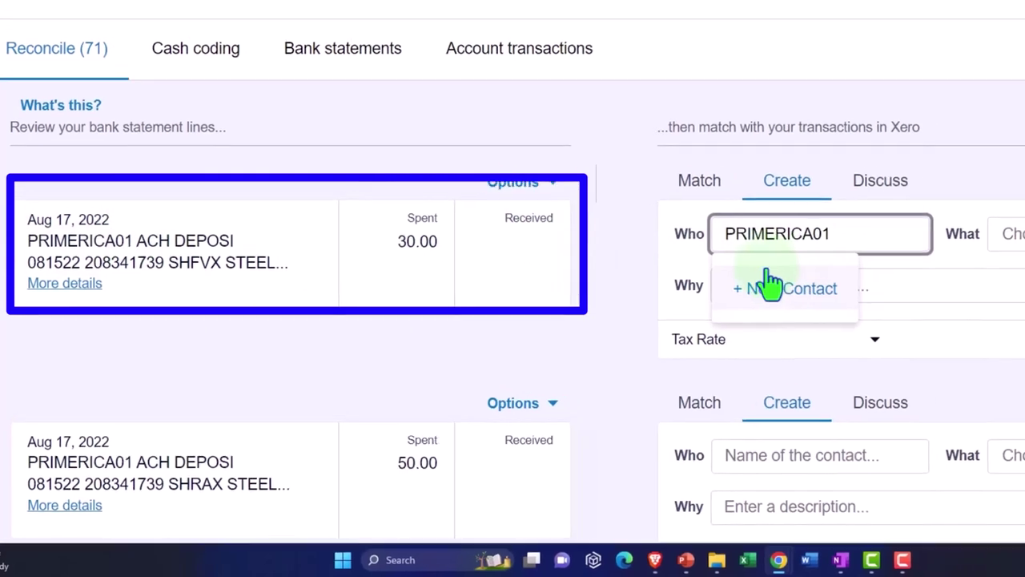
click(769, 282)
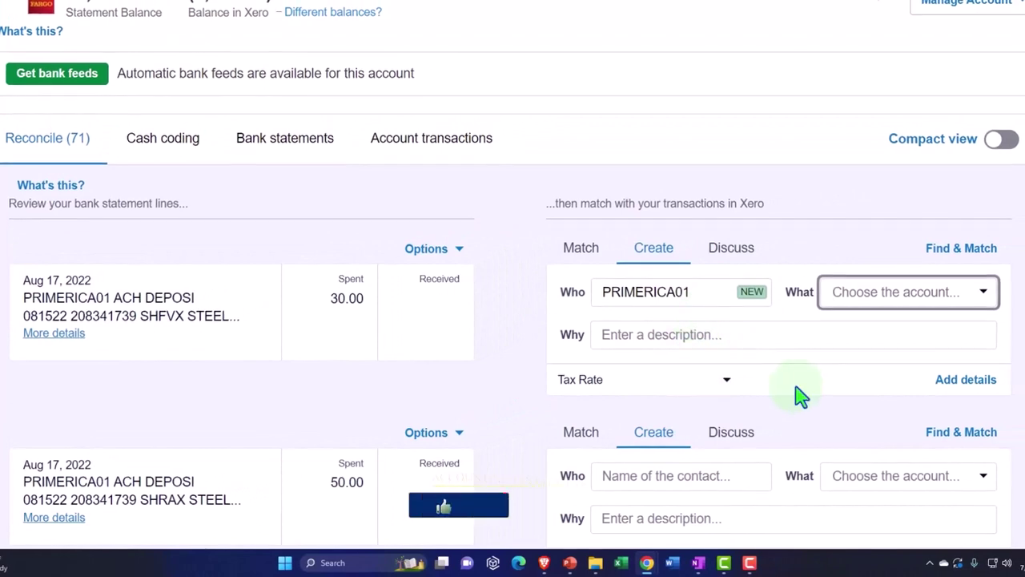
Open the detailed direct payment form for the 30.00 PRIMERICA01 statement line and review its entry row.
click(965, 379)
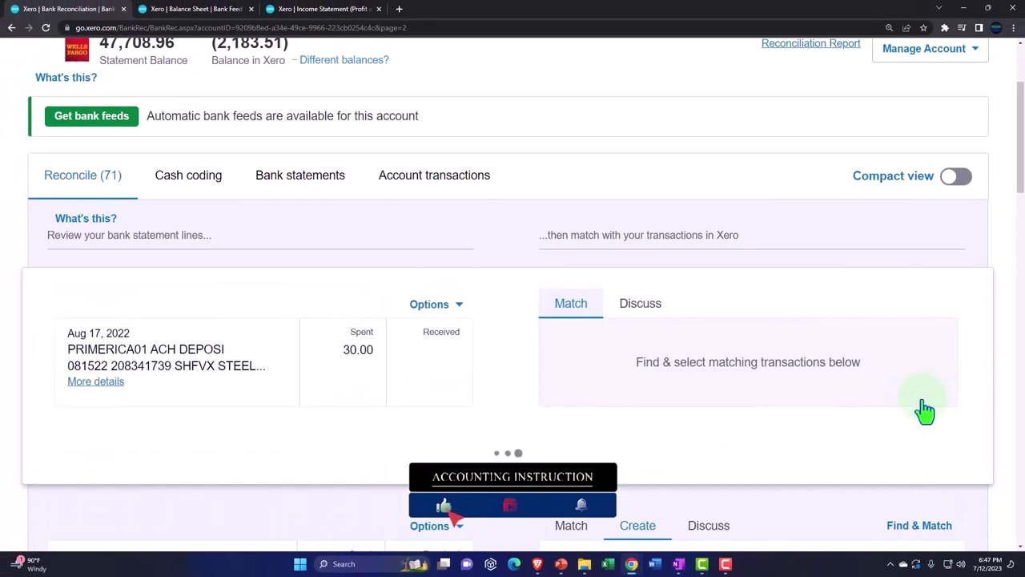
scroll(694, 355, down, 6)
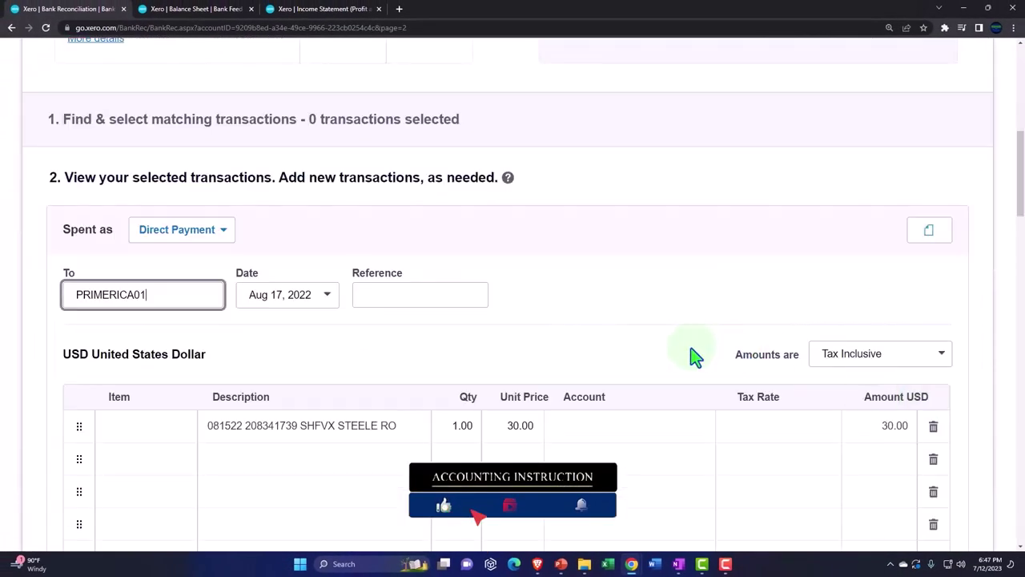
scroll(693, 356, up, 1)
scroll(694, 356, up, 1)
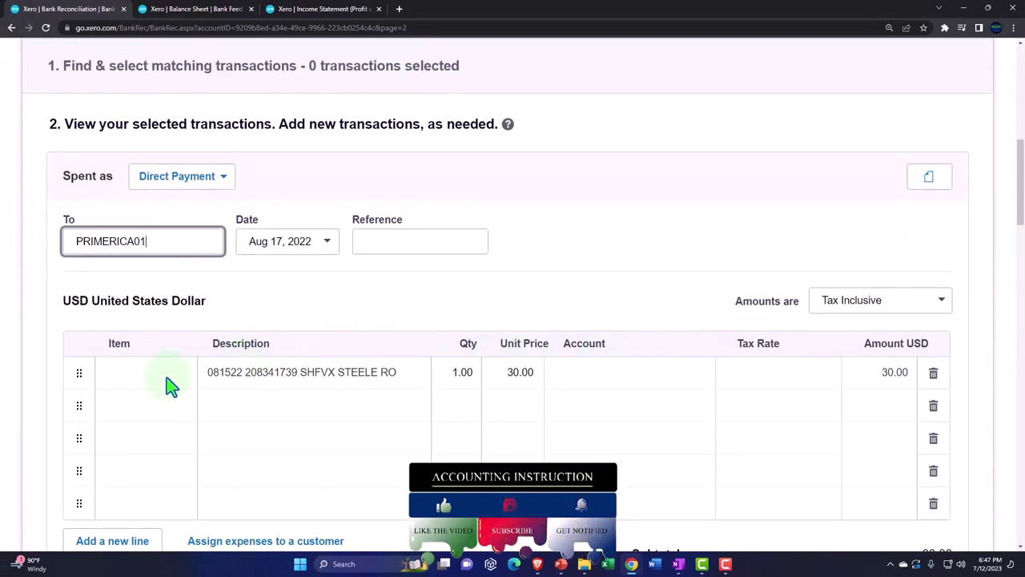
scroll(169, 385, down, 2)
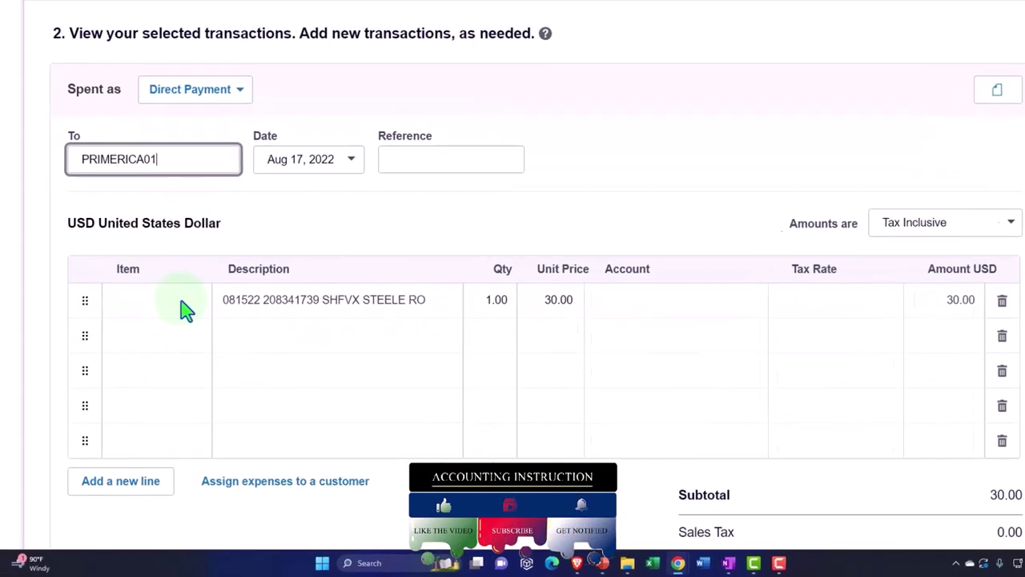
Check the item choices for the payment's first row and go through its description, quantity and unit price up to the account.
click(185, 309)
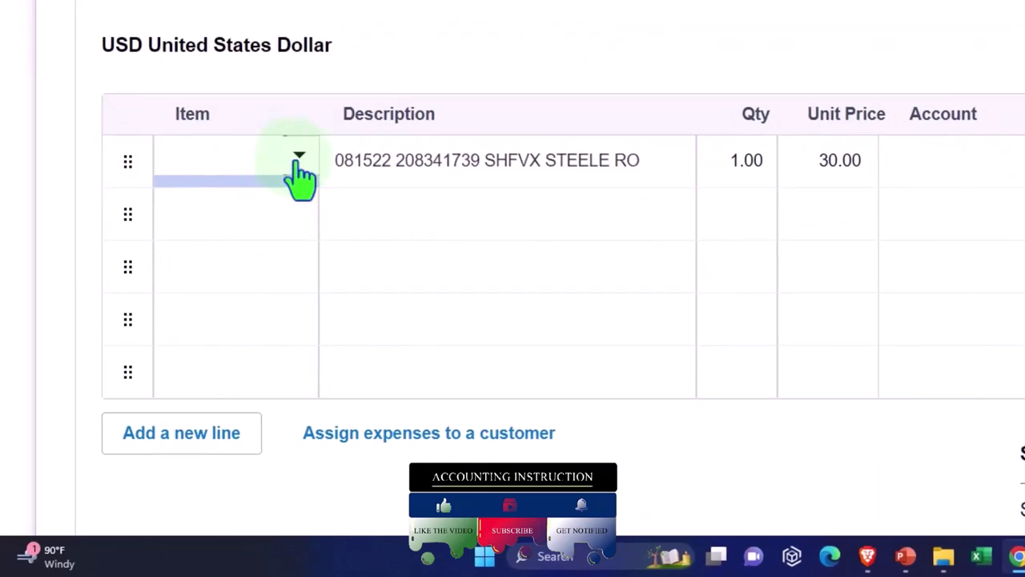
click(298, 157)
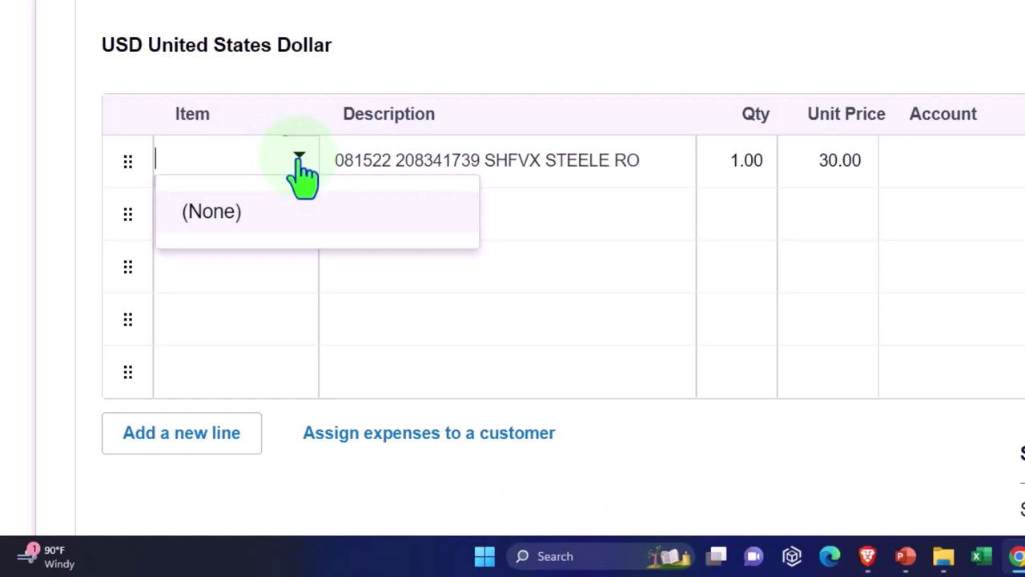
click(298, 170)
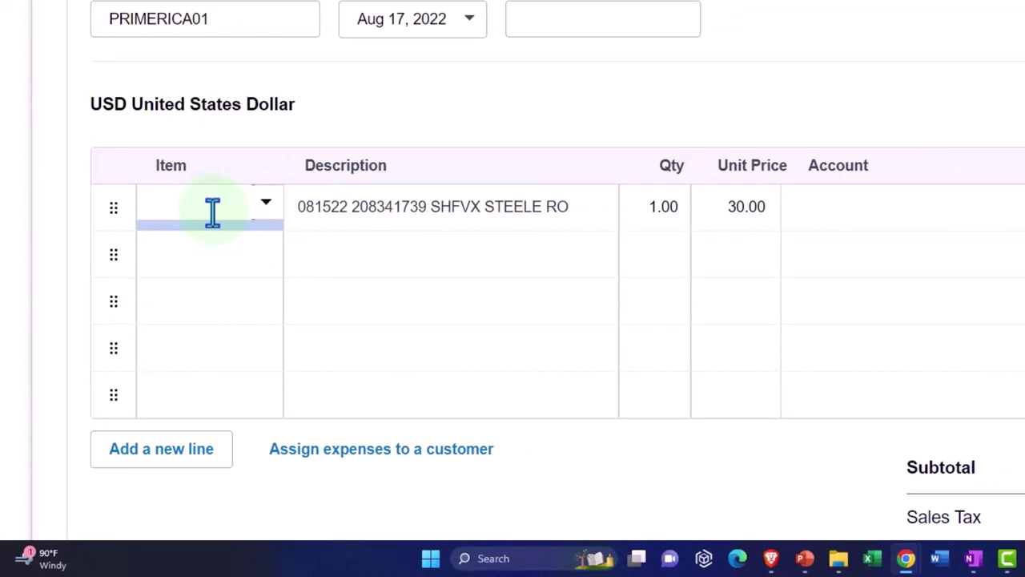
key(Tab)
key(Tab)
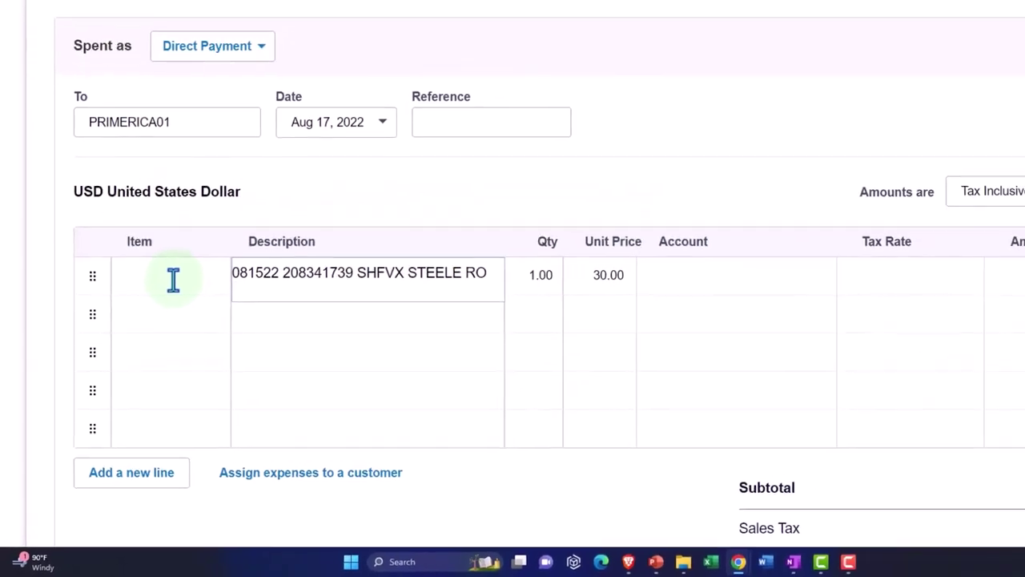
key(Tab)
key(Tab)
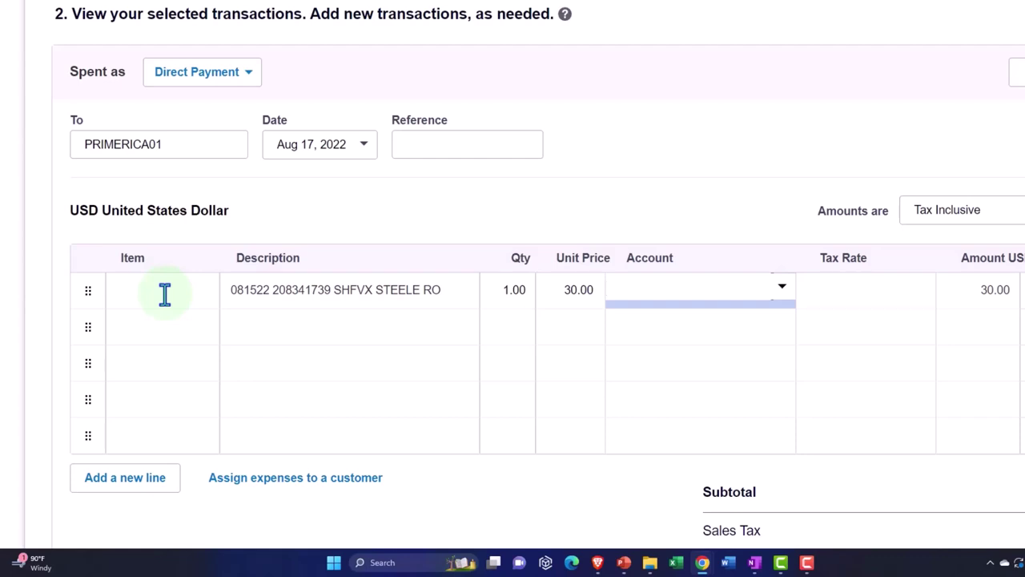
Browse the available accounts and assign 5000 - Cost of Goods Sold to the payment's first row.
click(781, 287)
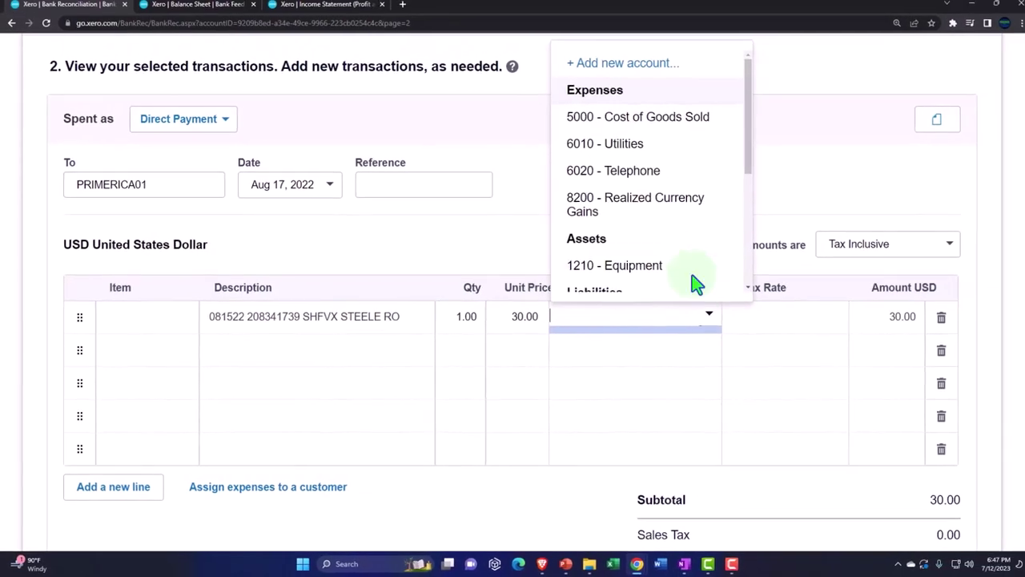
scroll(687, 253, down, 1)
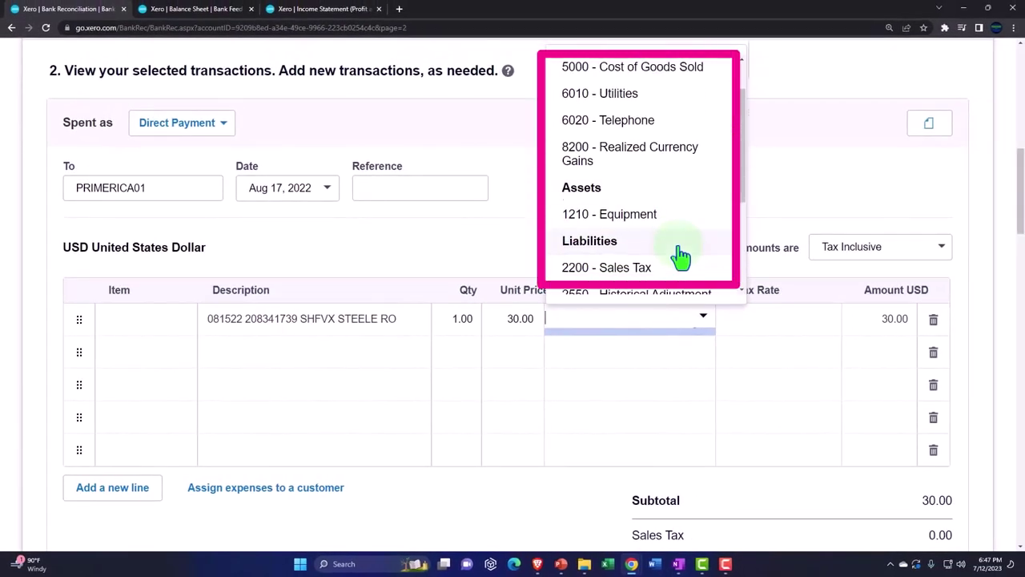
scroll(681, 256, down, 1)
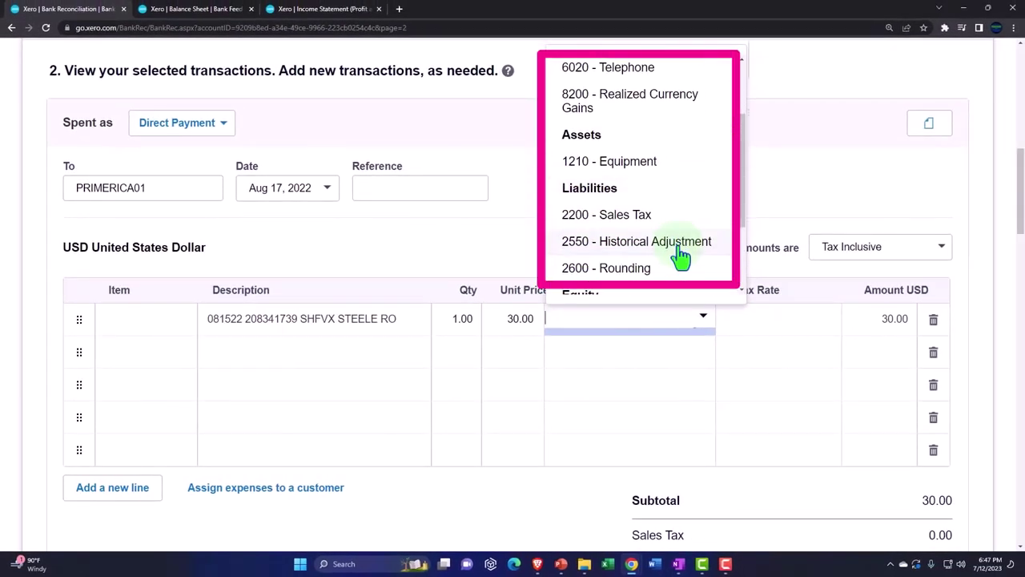
scroll(681, 256, up, 2)
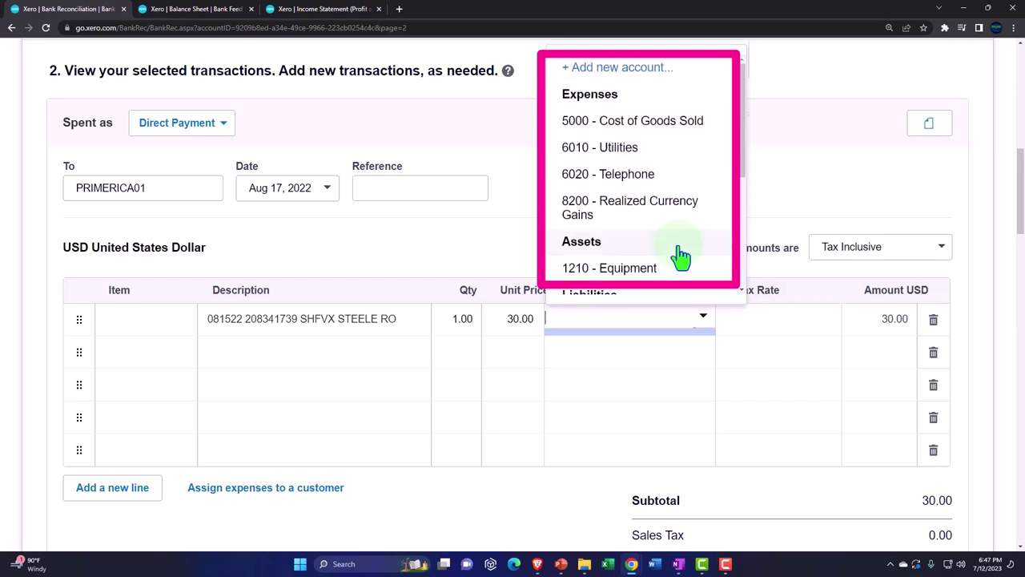
click(645, 128)
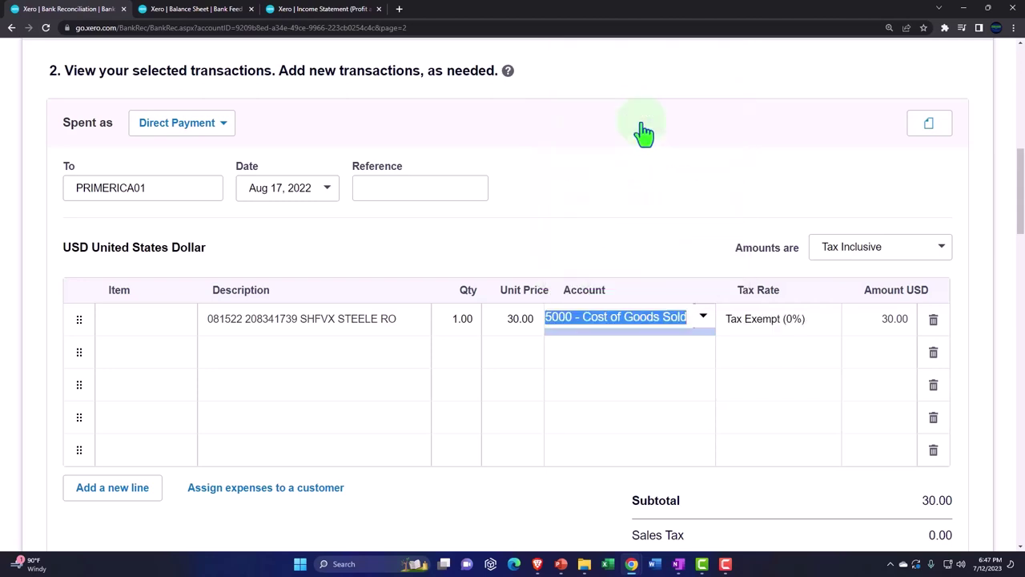
key(Tab)
key(Tab)
key(Tab)
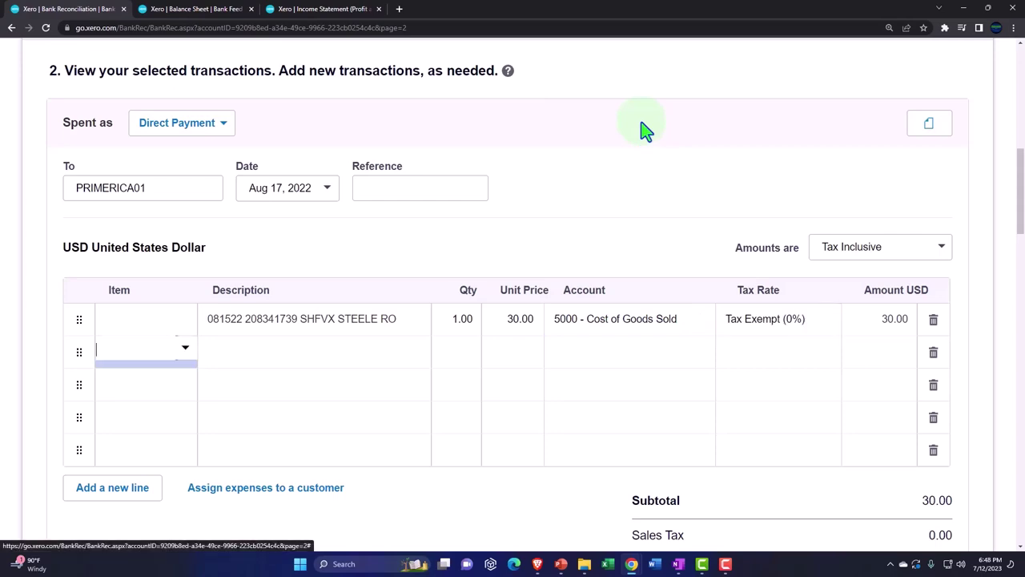
Compare the payment's details with its bank statement line, and view the options offered for that statement line.
scroll(652, 280, down, 2)
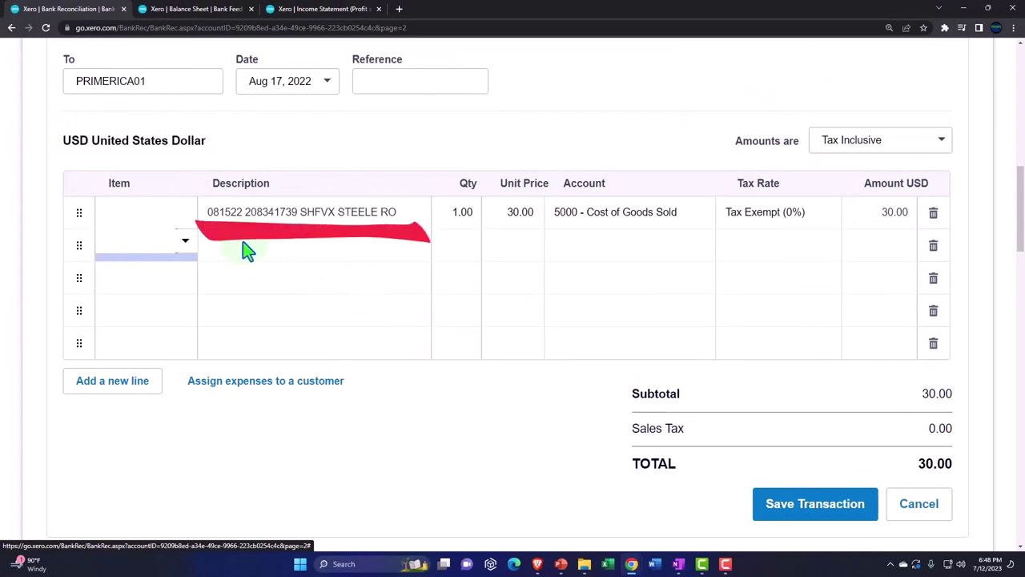
scroll(334, 304, up, 5)
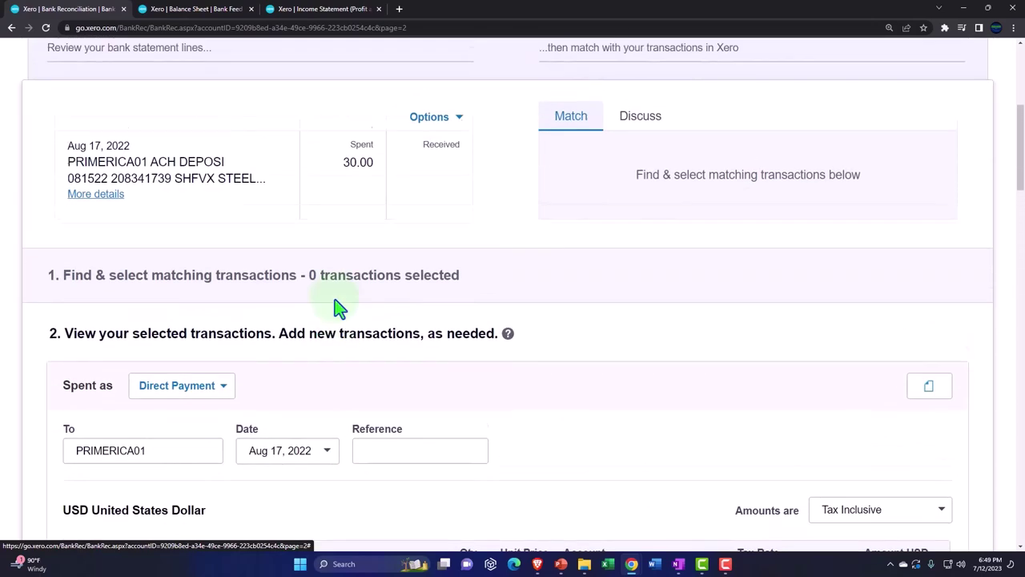
scroll(460, 188, down, 5)
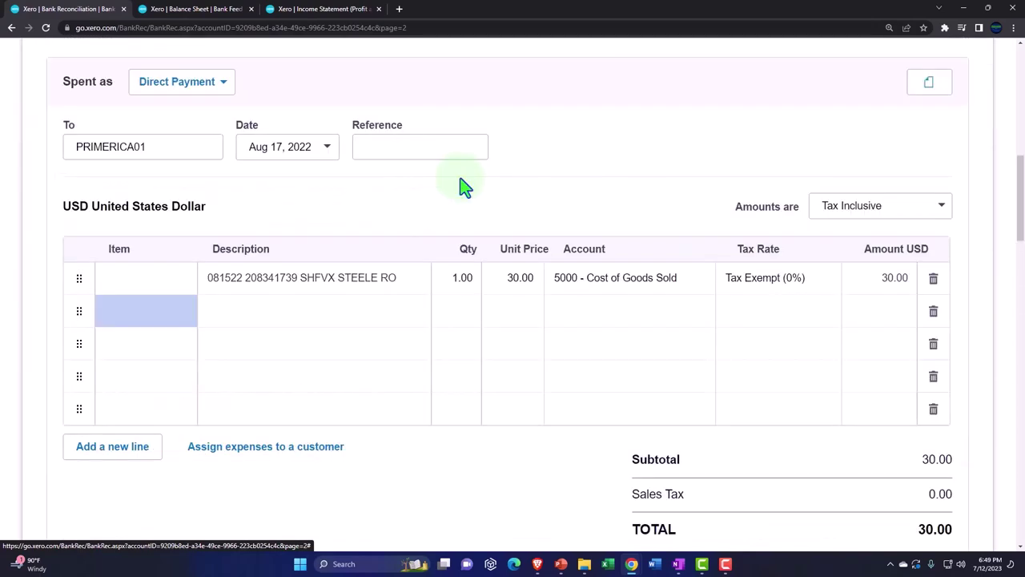
scroll(423, 331, up, 5)
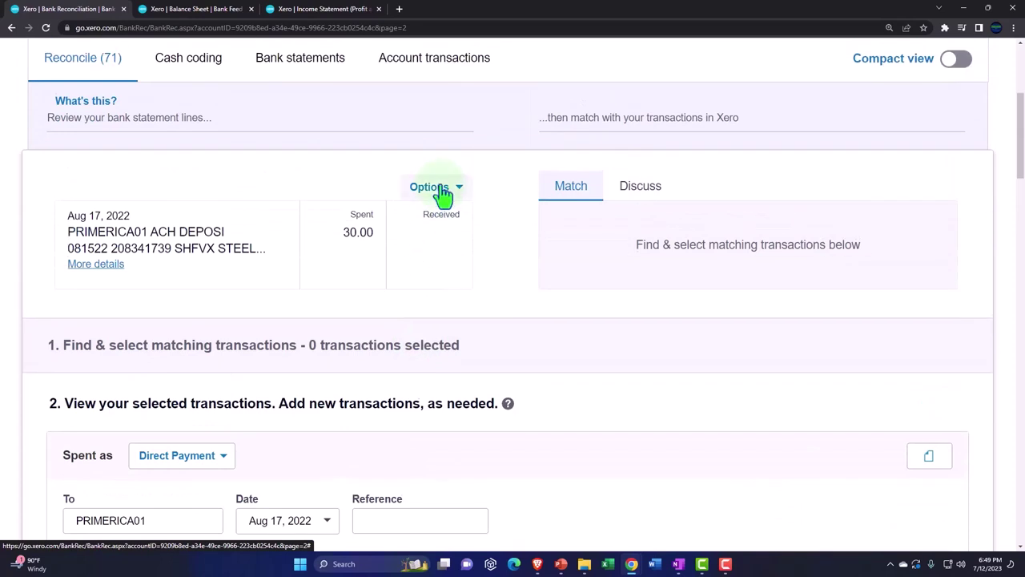
click(439, 189)
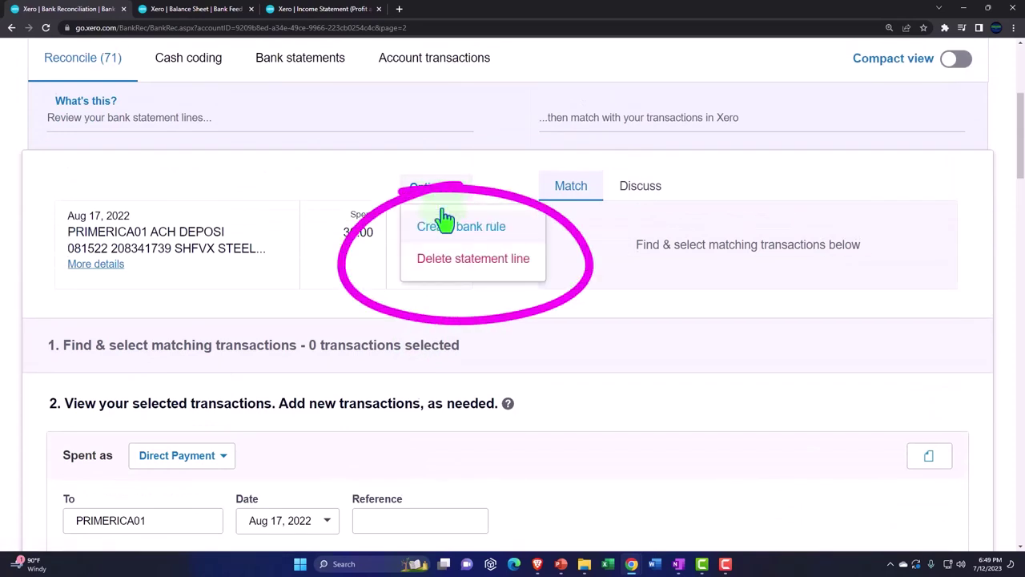
scroll(442, 348, down, 3)
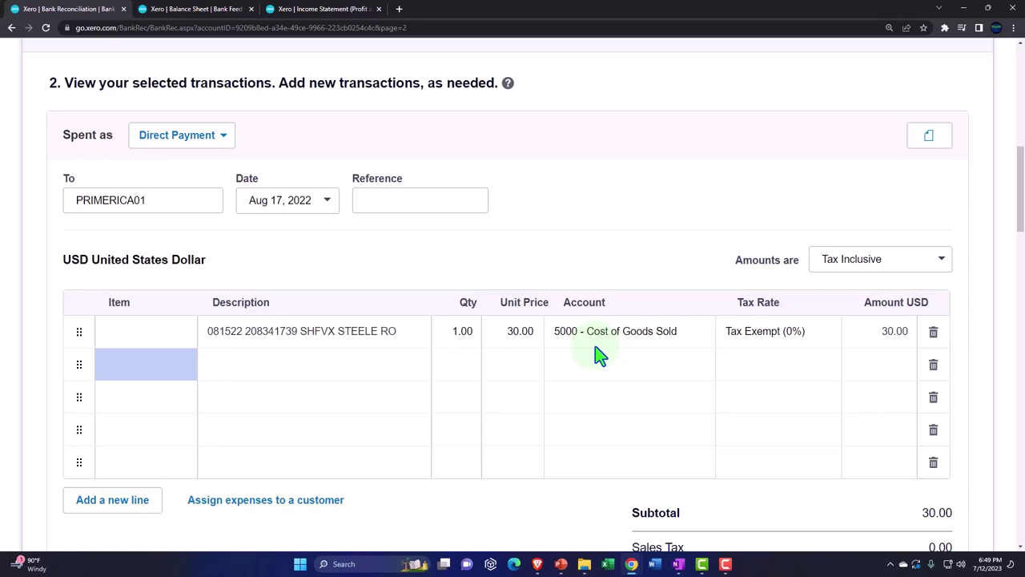
scroll(596, 351, up, 4)
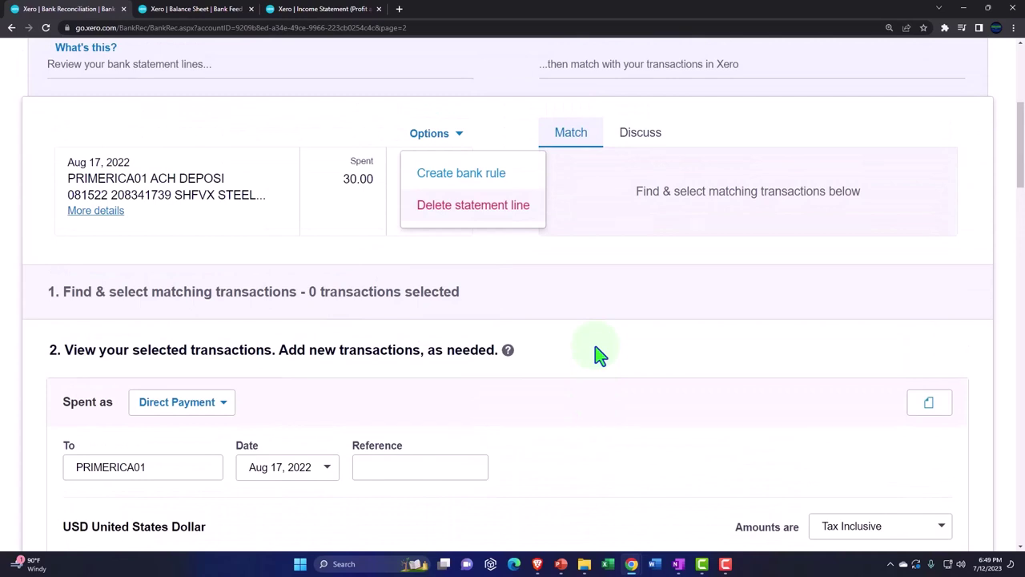
scroll(601, 352, up, 3)
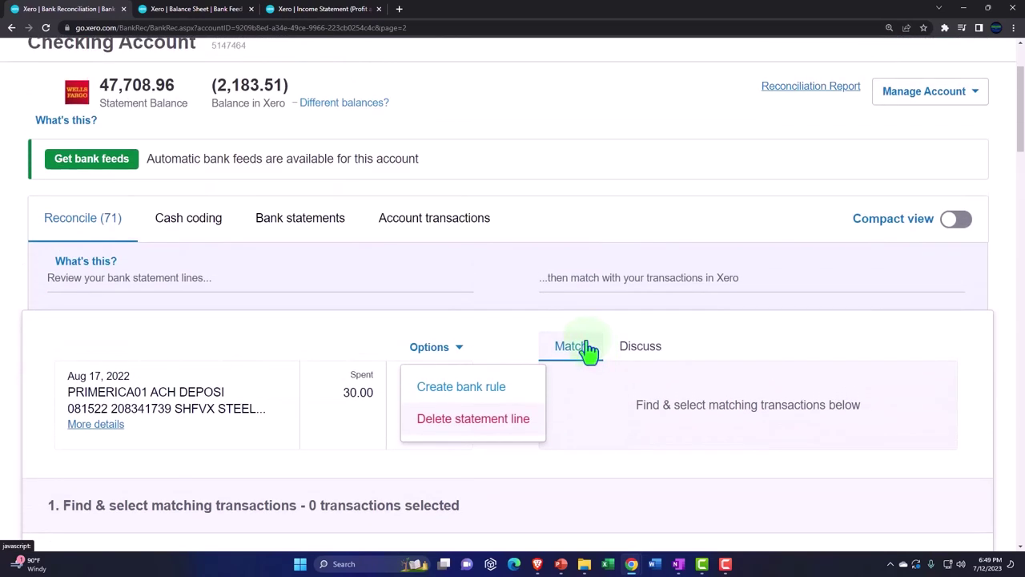
click(488, 337)
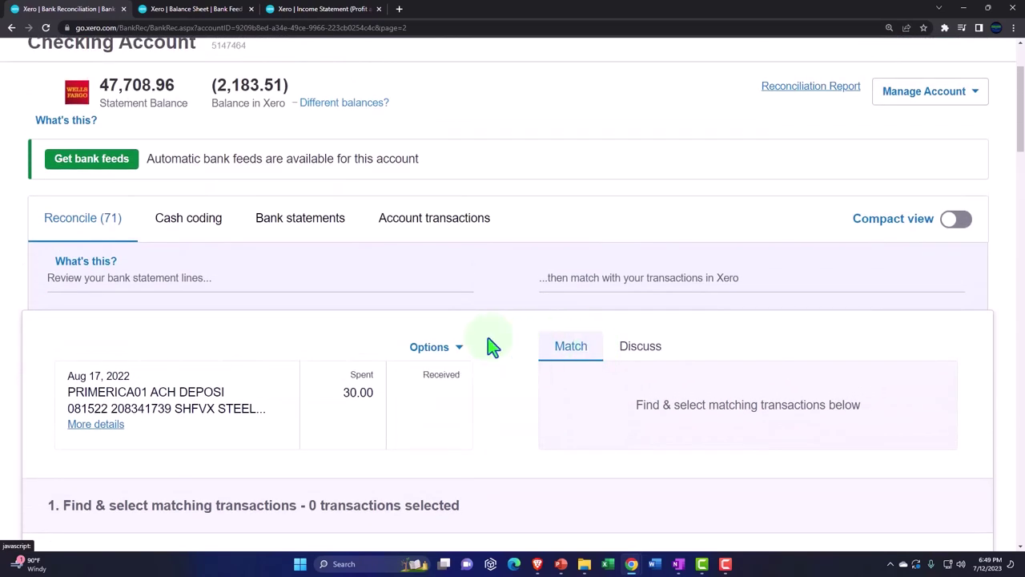
Save the 30.00 PRIMERICA01 payment and reconcile it with its matching statement line.
scroll(488, 339, down, 6)
scroll(488, 345, down, 4)
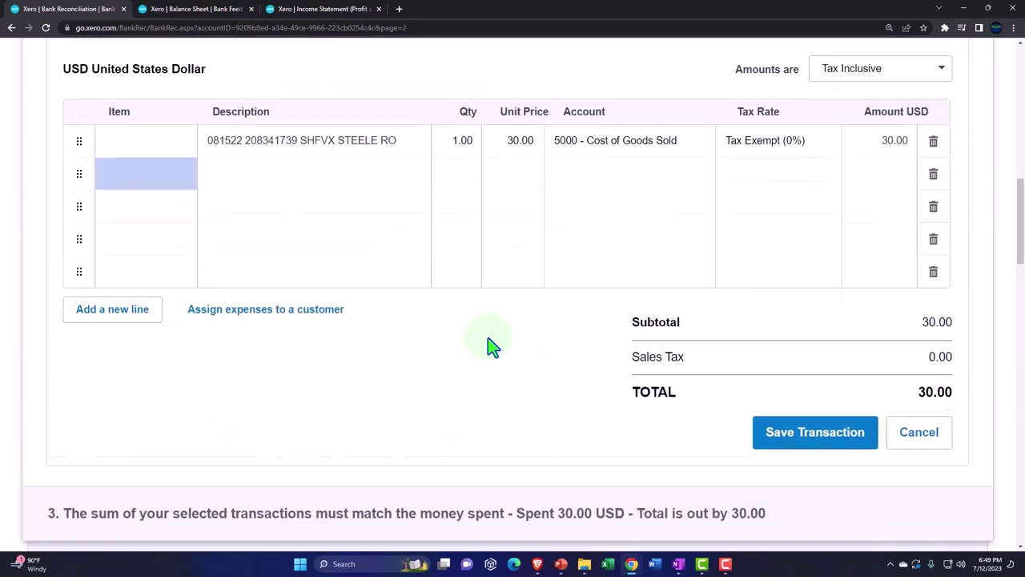
click(814, 424)
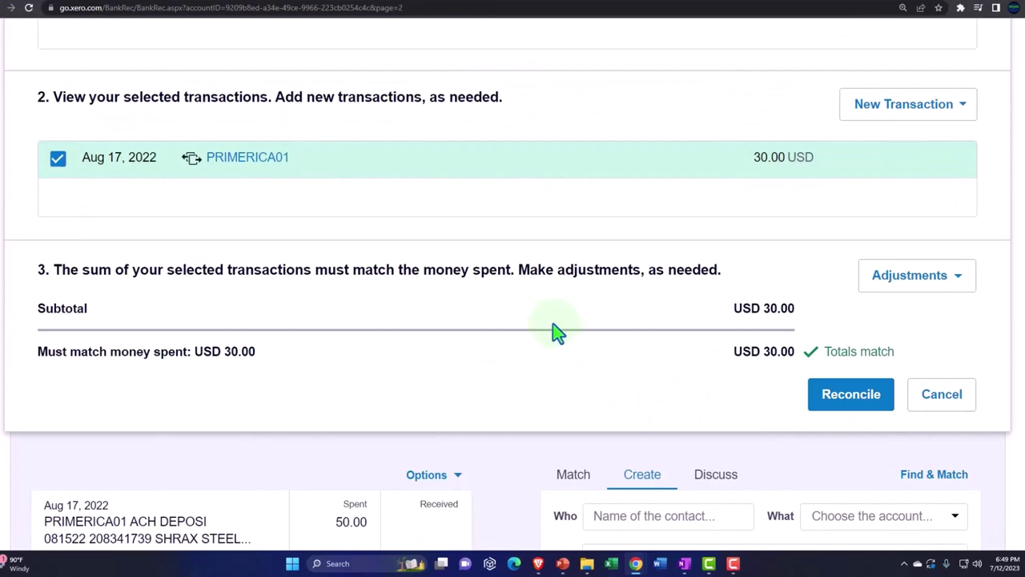
scroll(553, 331, up, 5)
scroll(558, 331, up, 3)
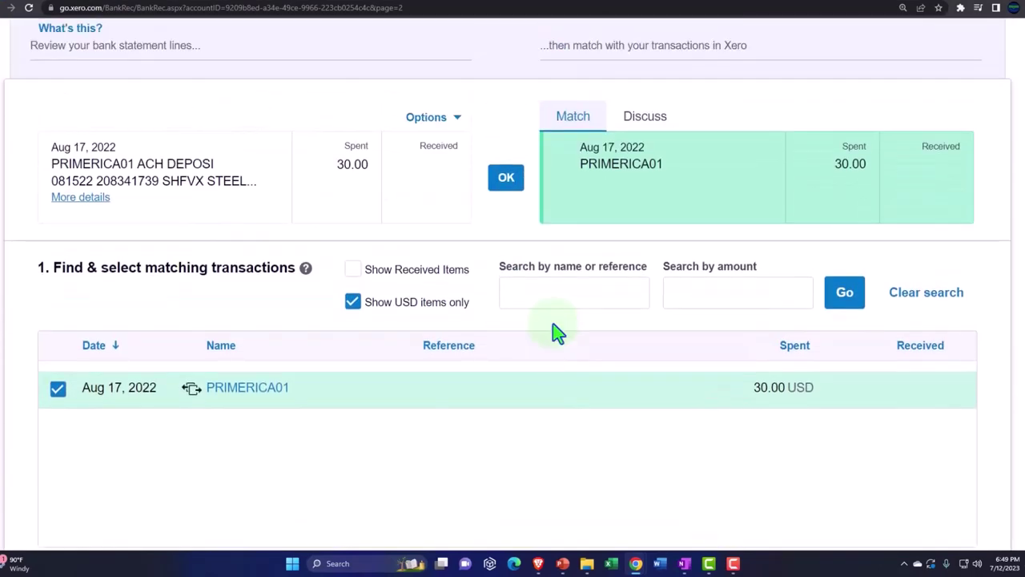
click(505, 255)
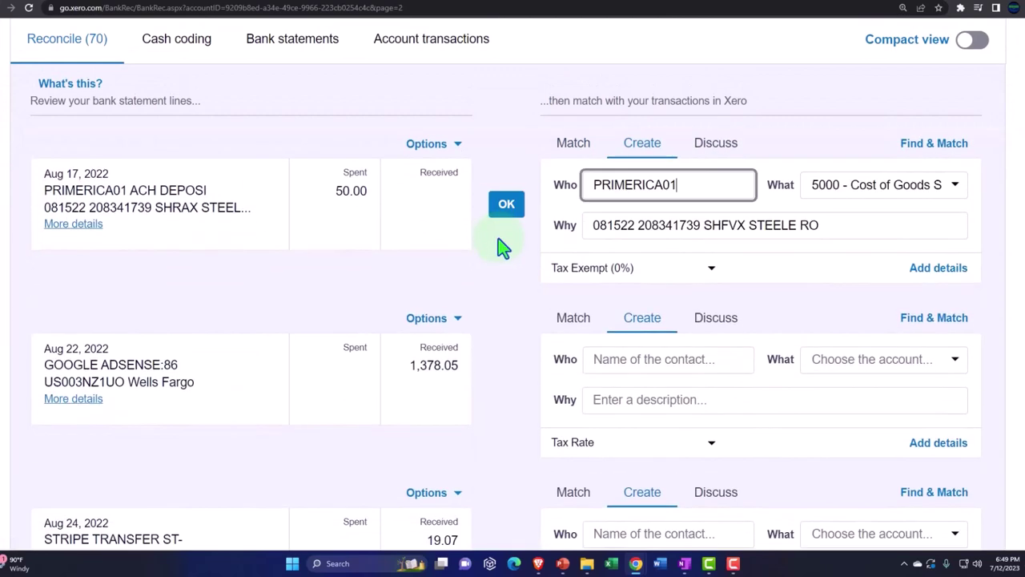
Update the Balance Sheet as of Dec 31, 2022 and open the transactions behind its Checking Account balance.
click(222, 7)
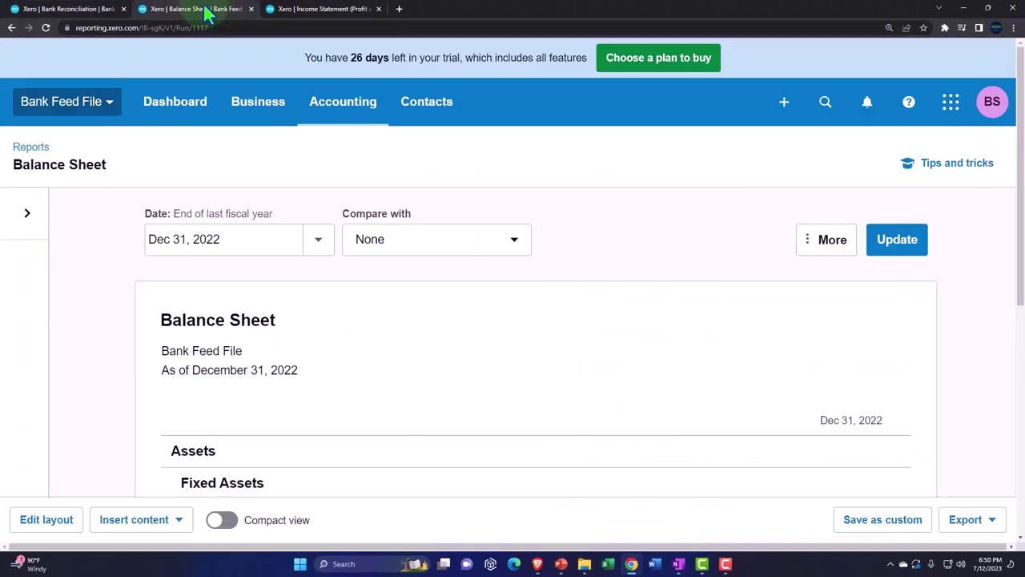
click(879, 250)
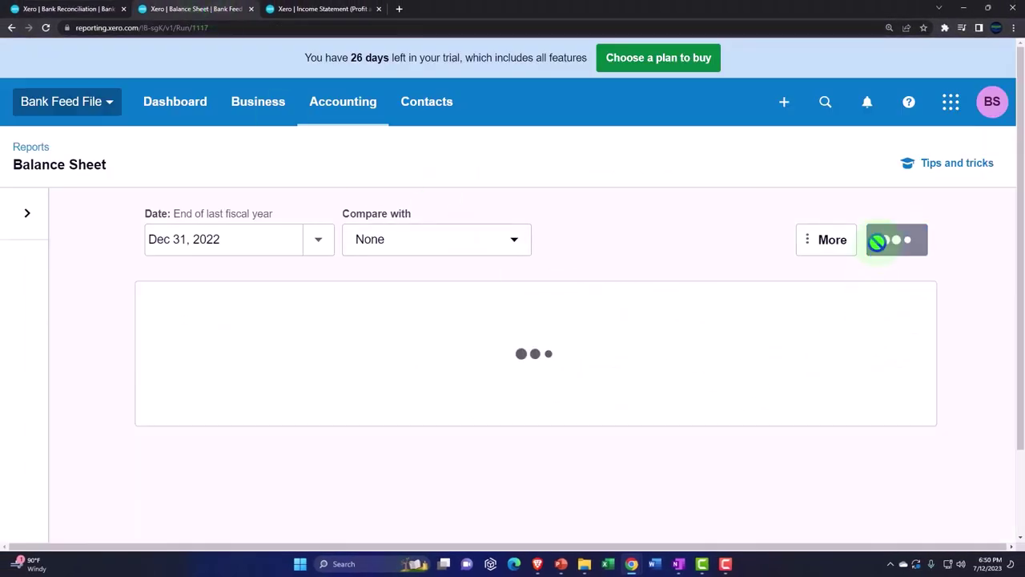
scroll(589, 303, down, 3)
scroll(589, 303, down, 2)
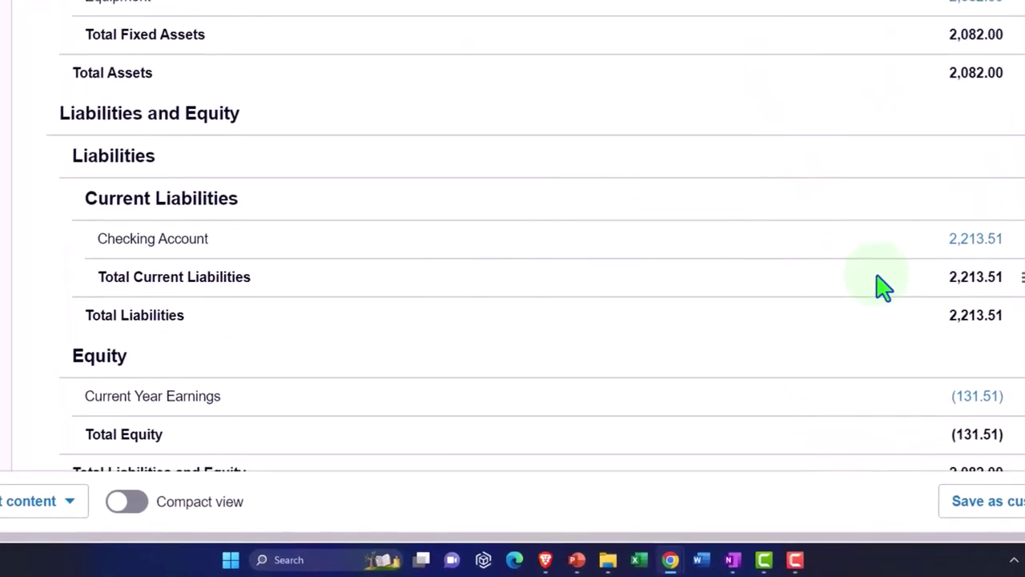
click(970, 240)
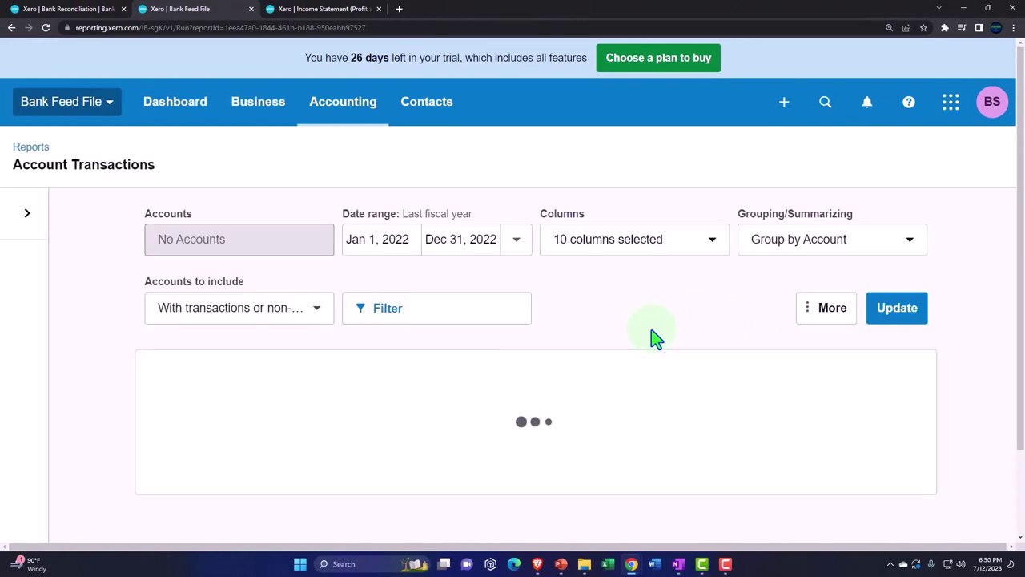
Review the Checking Account transactions for Jan 1 to Dec 31, 2022, and return to the Balance Sheet.
scroll(150, 332, down, 5)
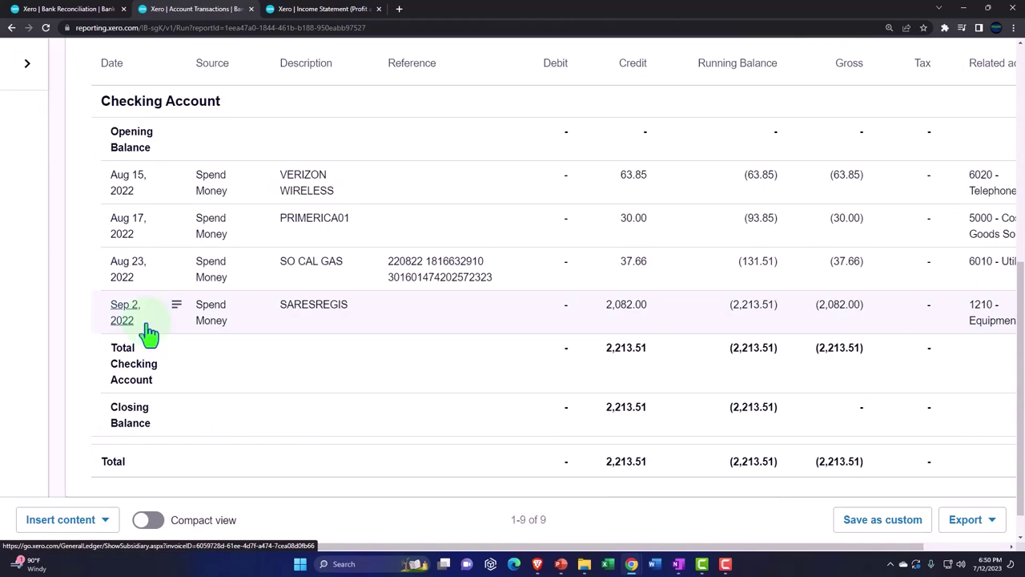
key(ctrl+minus)
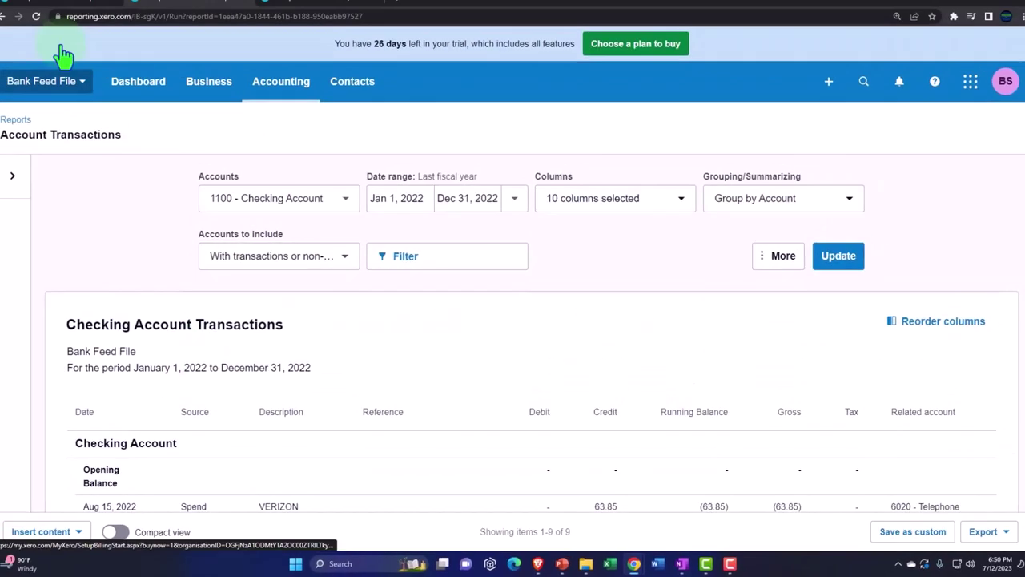
click(11, 29)
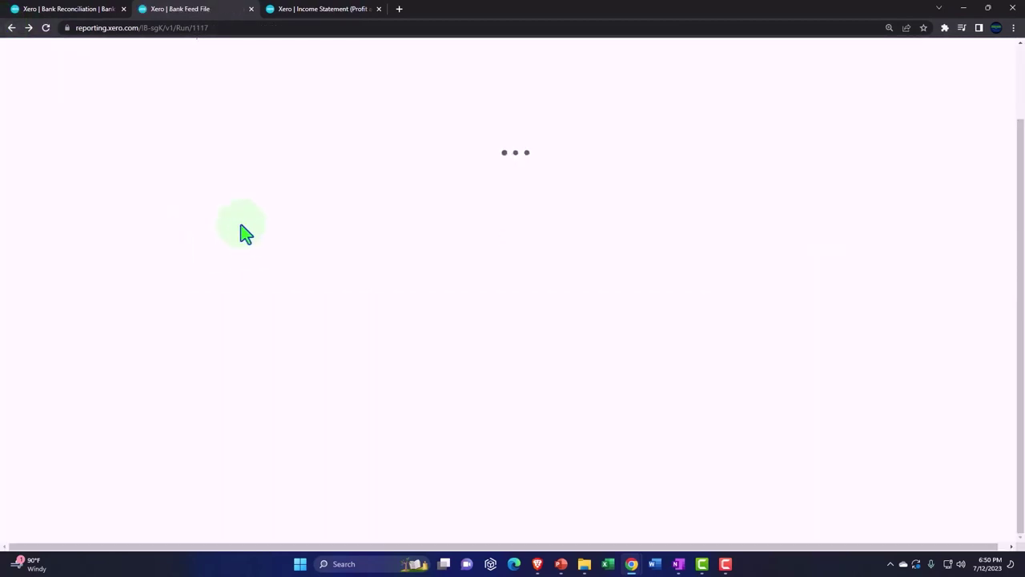
Update the Income Statement for the year ended December 31, 2022, and examine its Cost of Goods Sold and Operating Expenses lines.
click(315, 11)
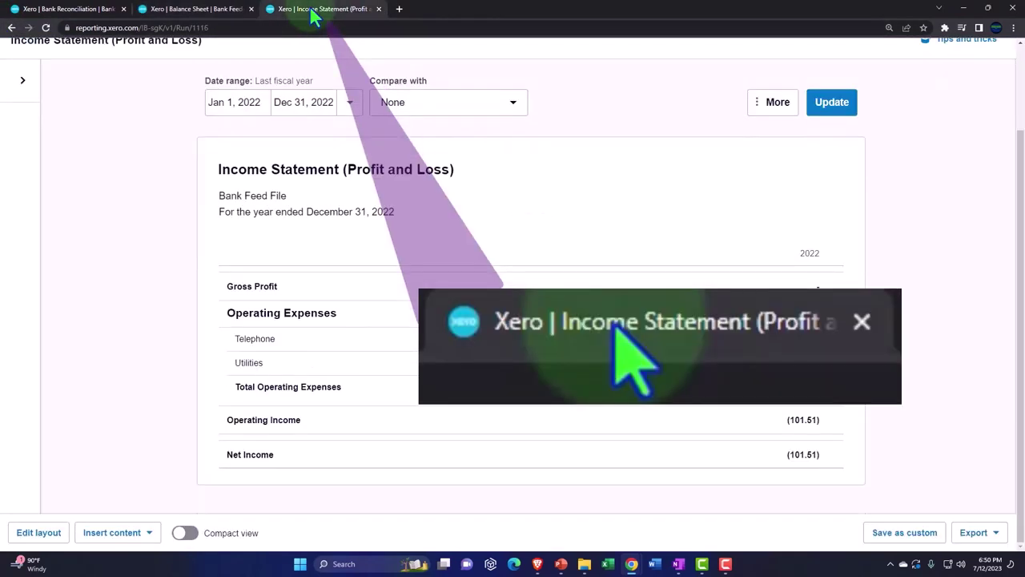
click(833, 104)
scroll(812, 299, down, 1)
key(ctrl+plus)
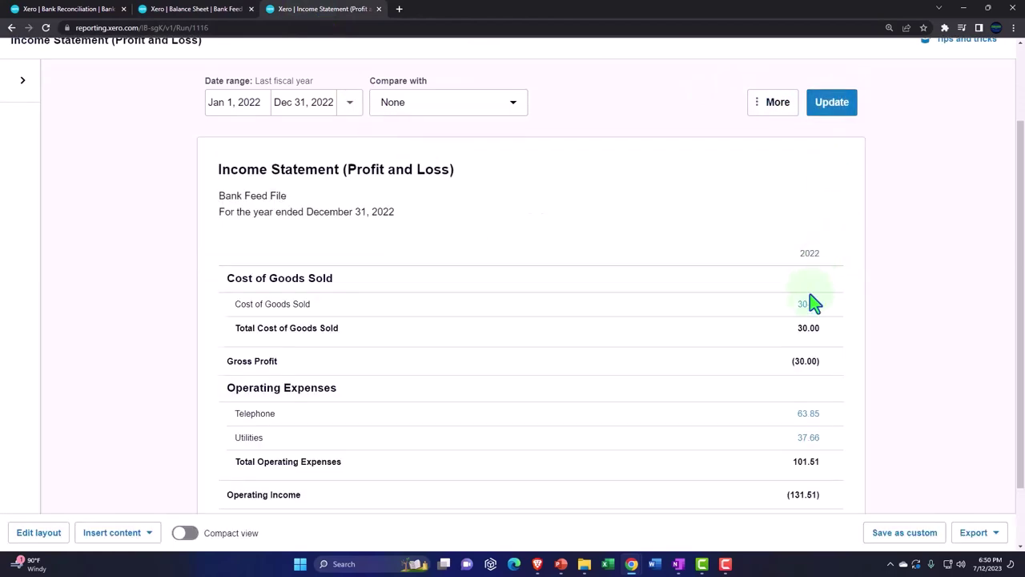
scroll(820, 296, down, 2)
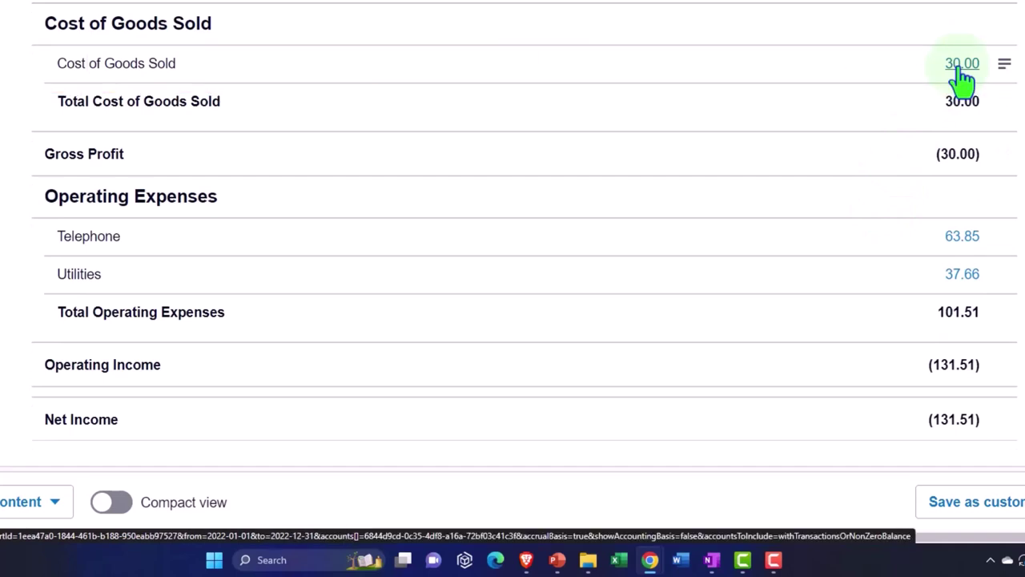
scroll(956, 80, up, 1)
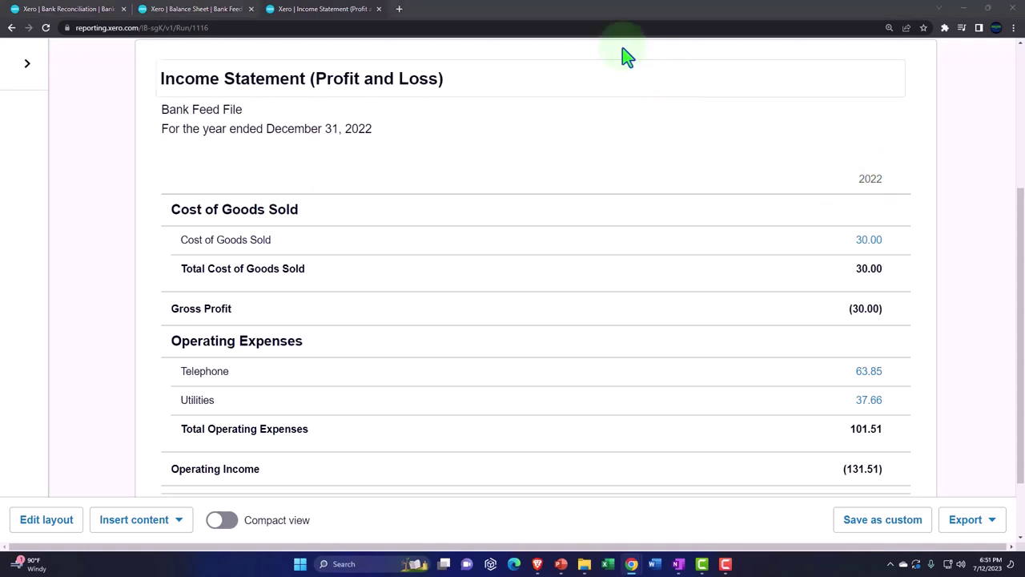
Return to the Checking Account's bank reconciliation and check the reconciliation status of its account transactions.
click(80, 10)
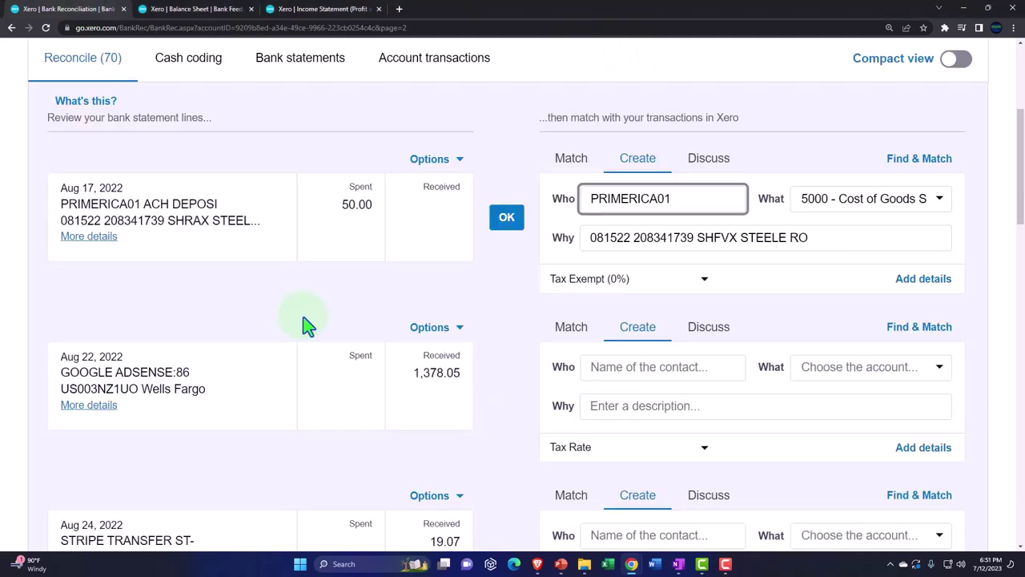
scroll(308, 324, up, 3)
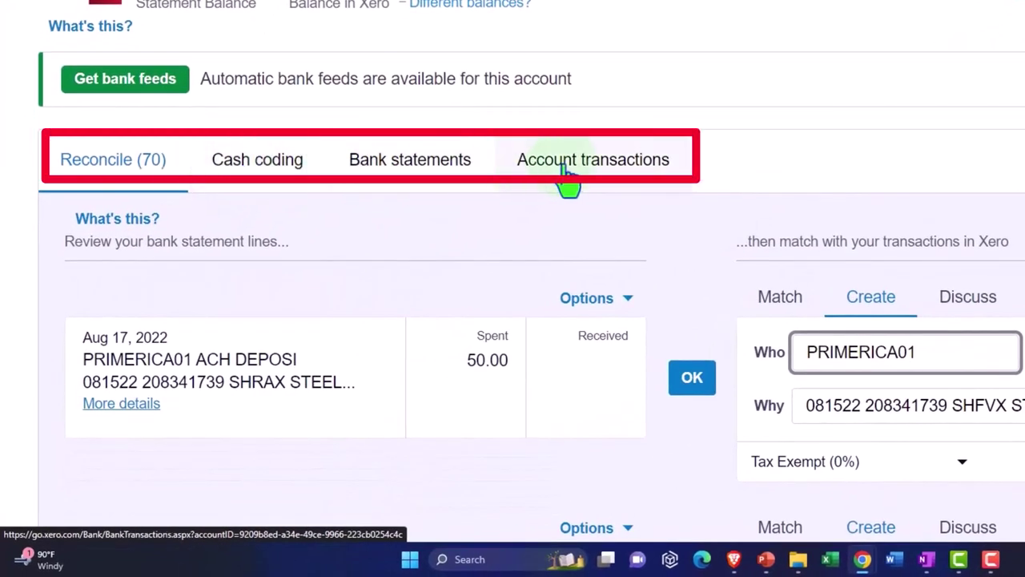
click(567, 176)
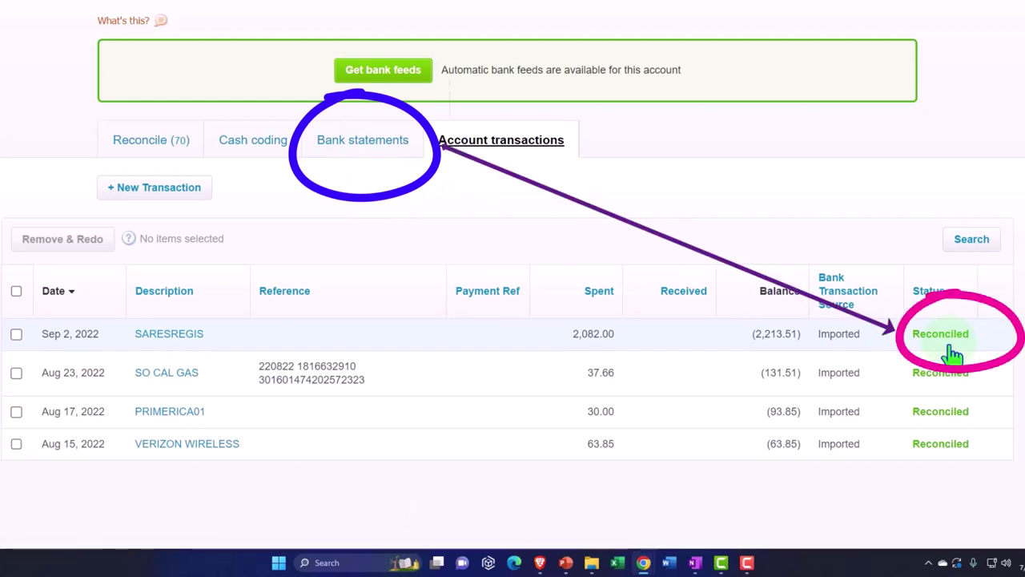
scroll(941, 348, up, 3)
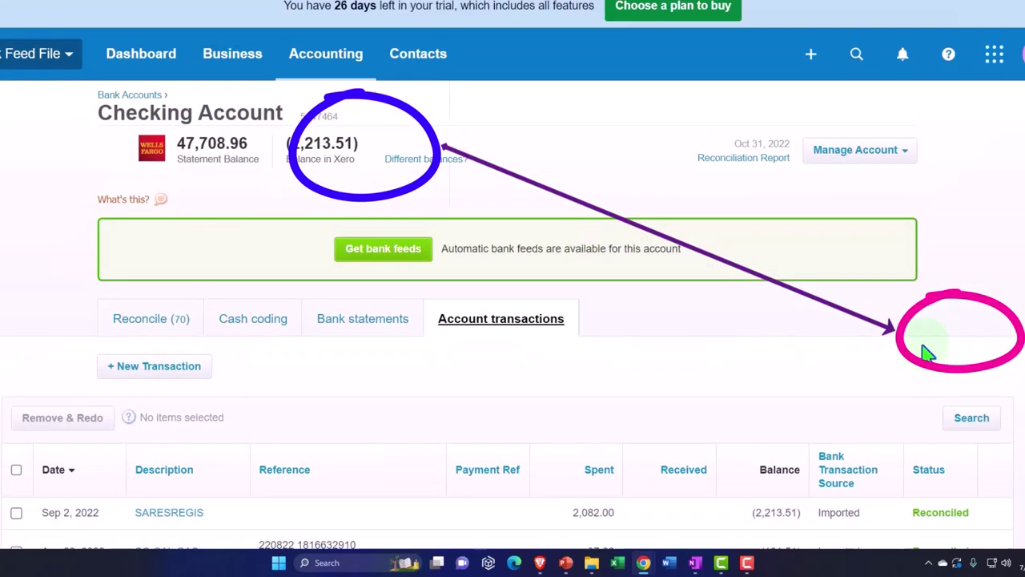
Open the list of all contacts and review the contacts in it.
click(419, 74)
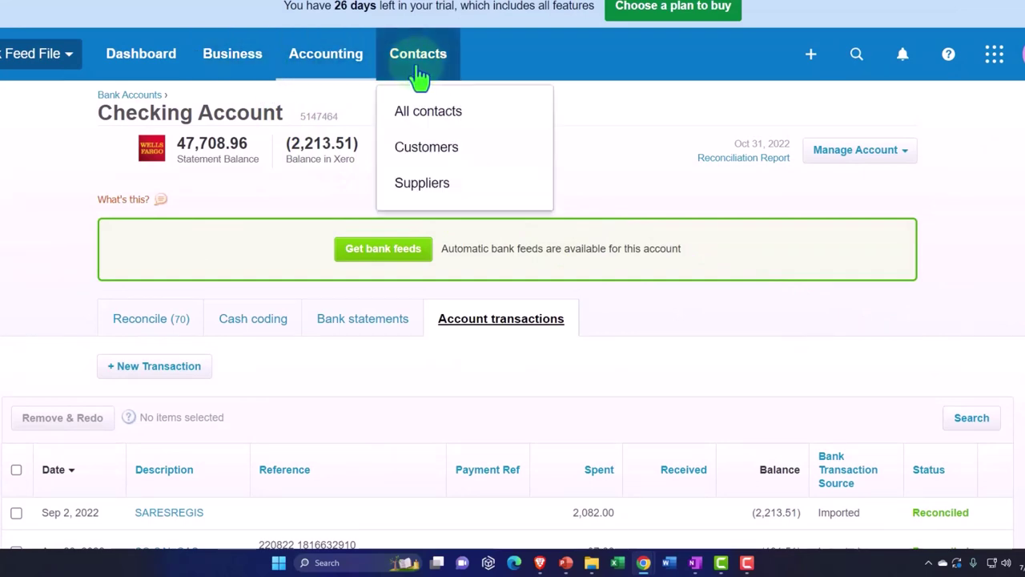
click(423, 116)
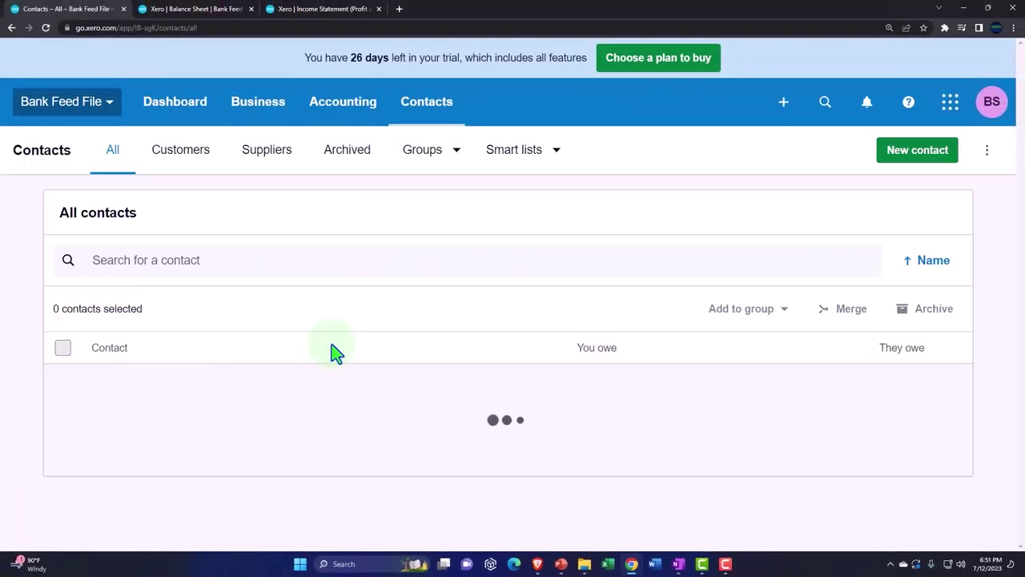
scroll(333, 346, down, 1)
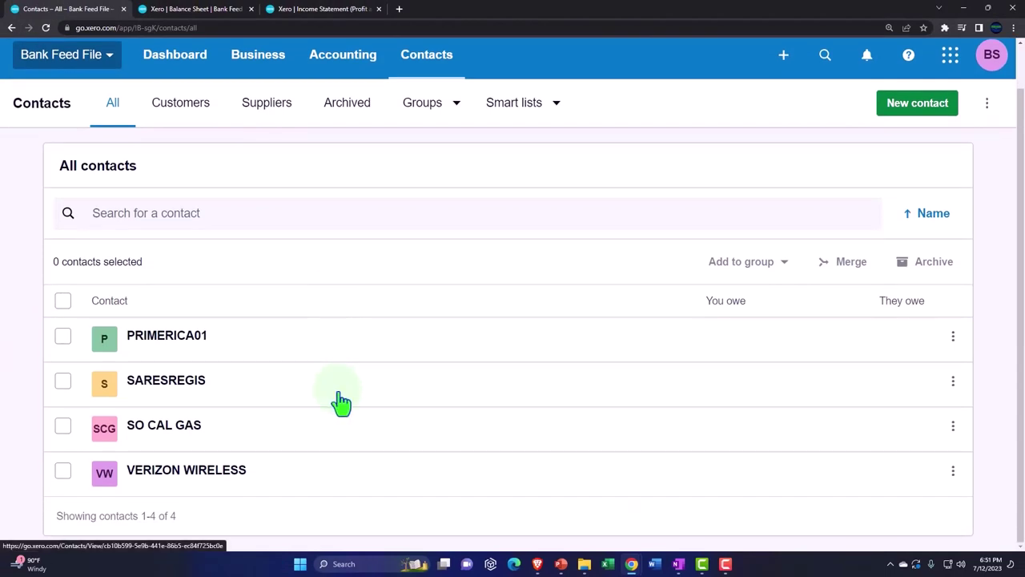
Open the Chart of accounts and review all accounts from Checking Account through Realized Currency Gains.
click(340, 70)
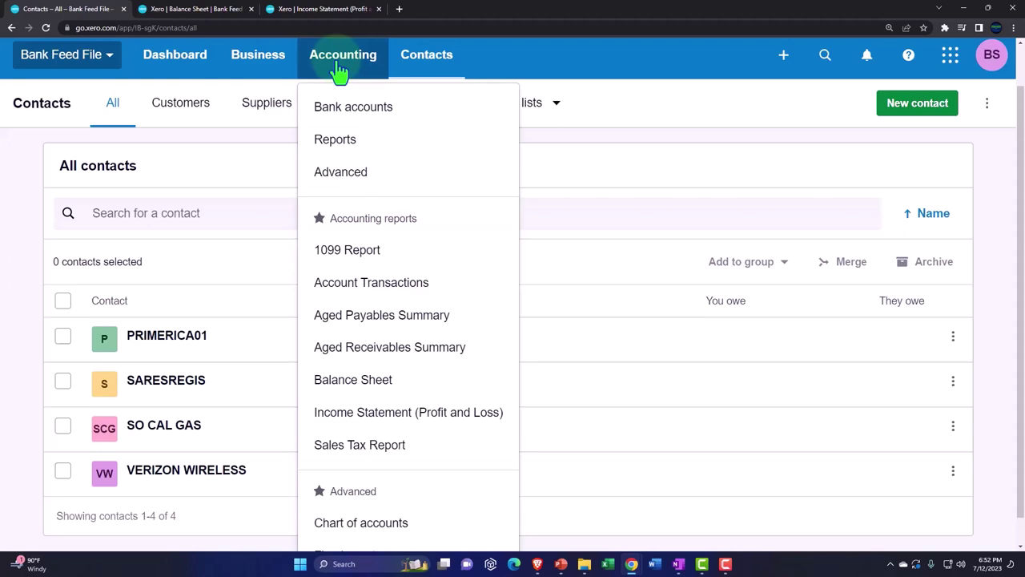
scroll(353, 400, down, 1)
click(350, 494)
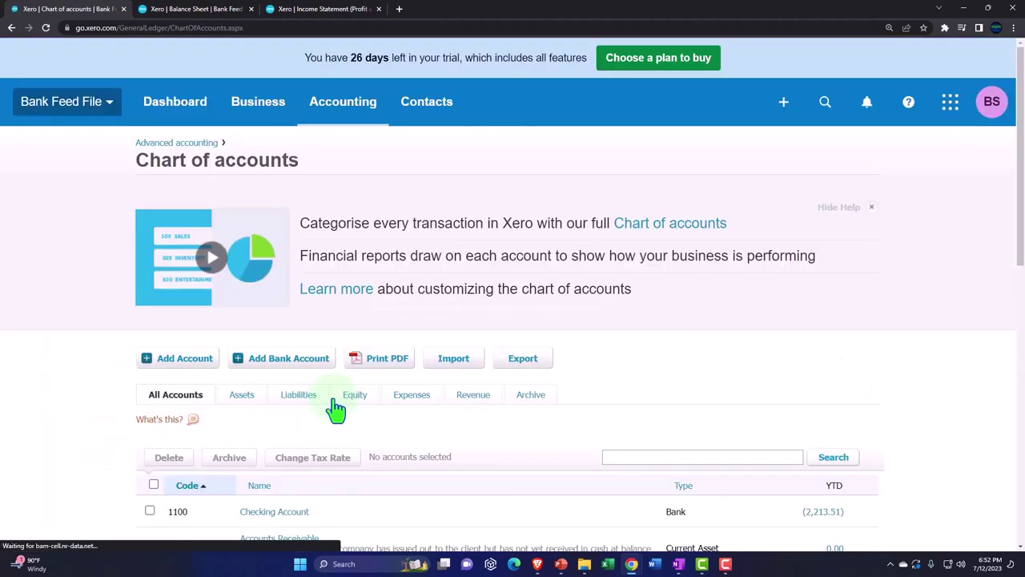
scroll(316, 400, down, 2)
scroll(137, 400, down, 5)
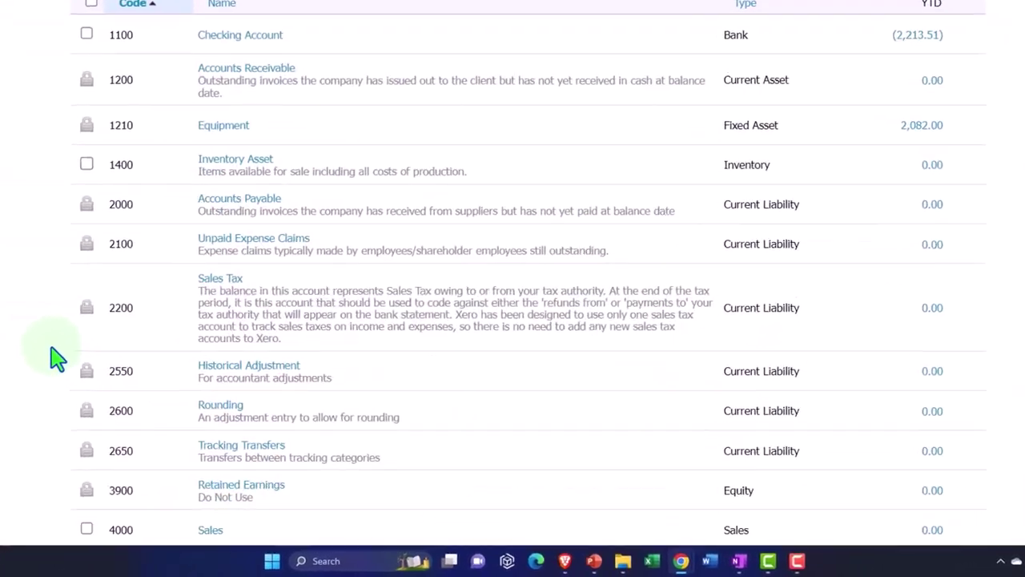
scroll(31, 345, down, 2)
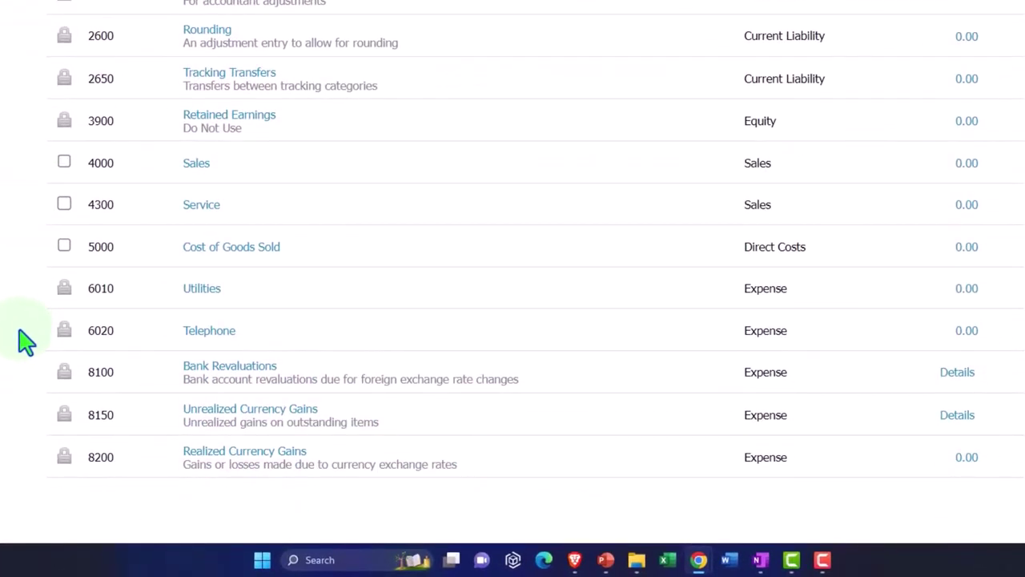
scroll(24, 348, up, 10)
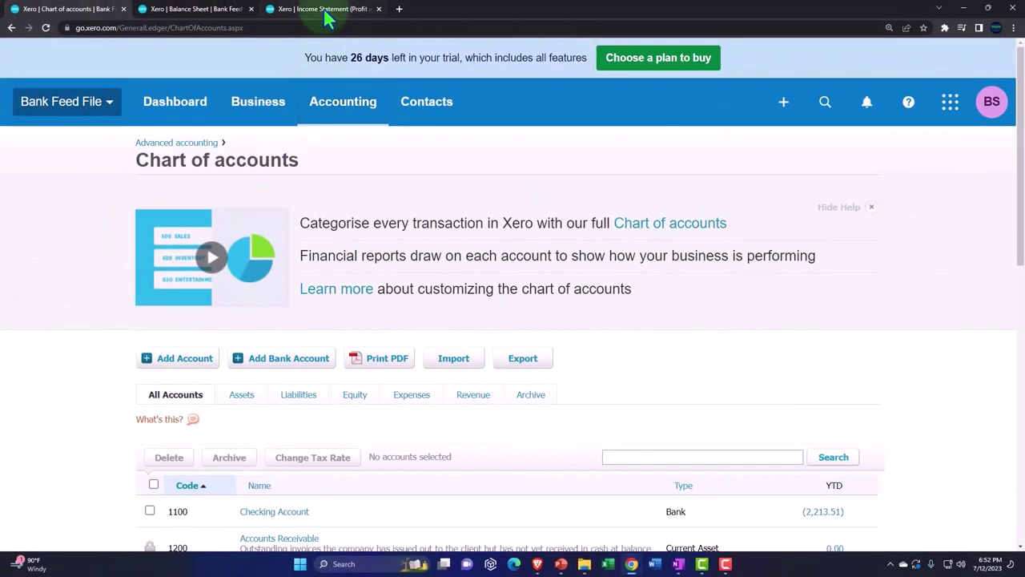
Duplicate the Income Statement browser tab and open the Reports home page in the copy.
click(328, 11)
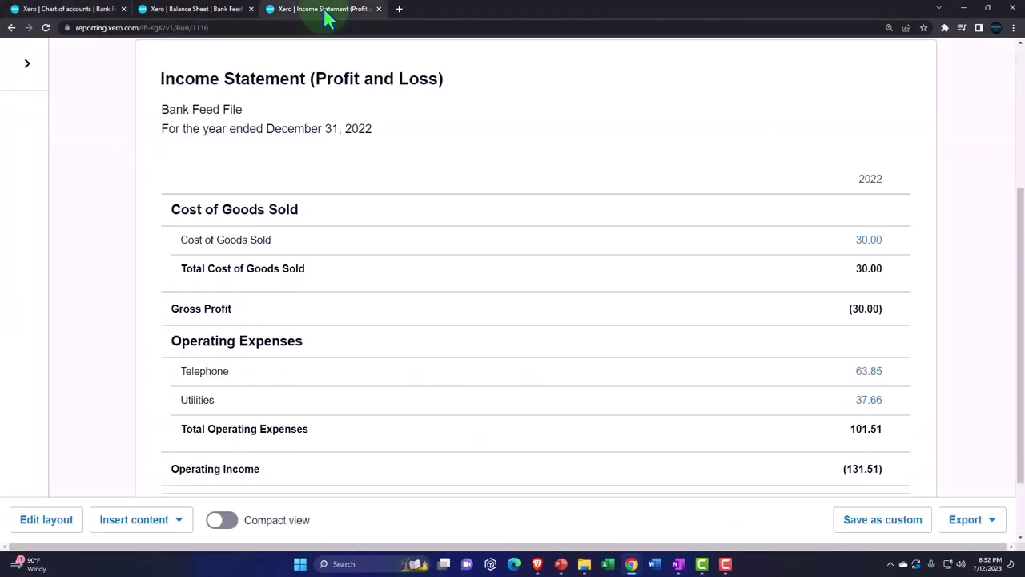
right_click(326, 15)
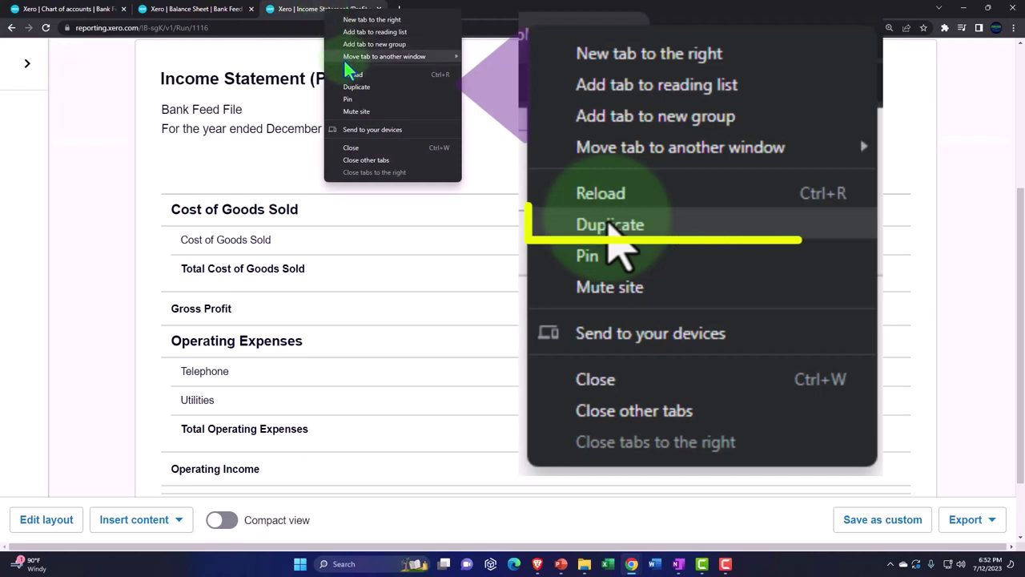
click(360, 83)
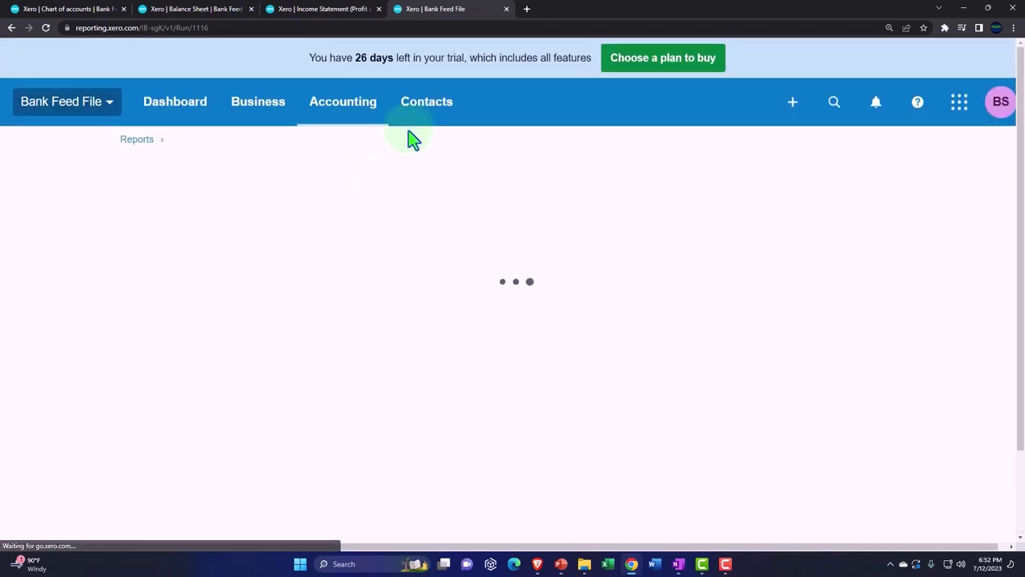
click(361, 113)
click(377, 163)
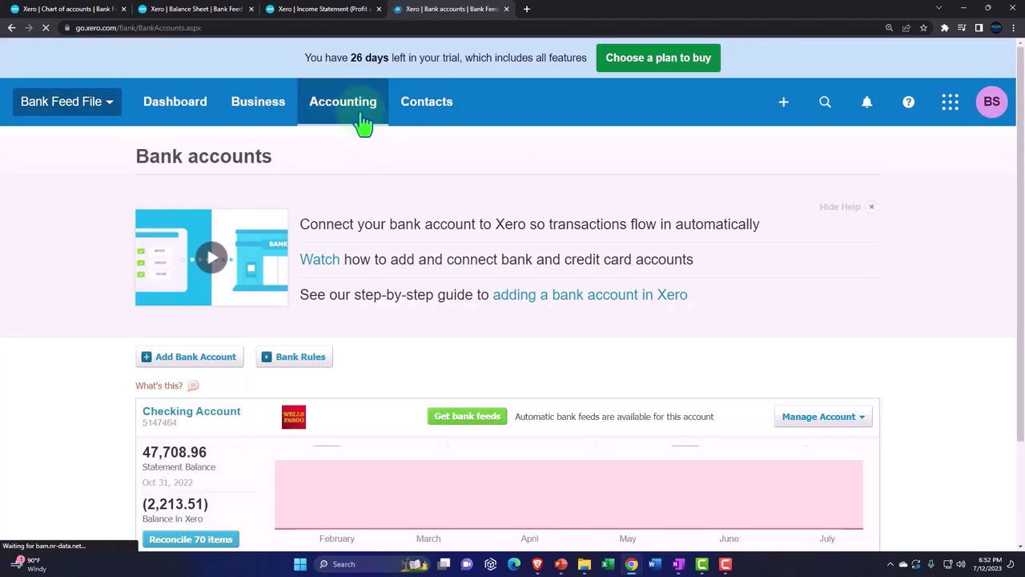
click(360, 116)
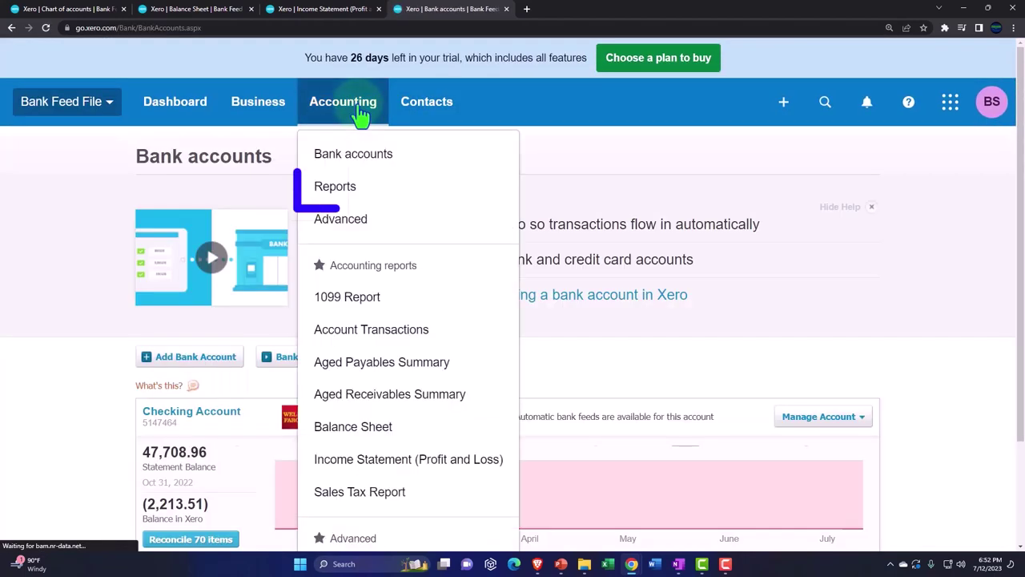
click(351, 193)
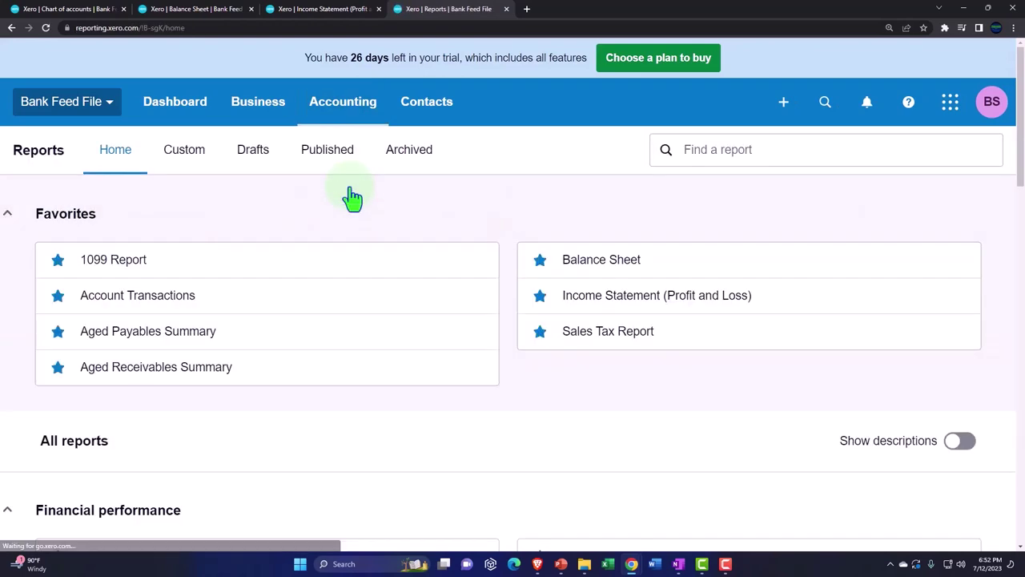
Search the reports for "Trial", open the new version of Trial Balance, and review its account balances as of December 31, 2022.
click(725, 154)
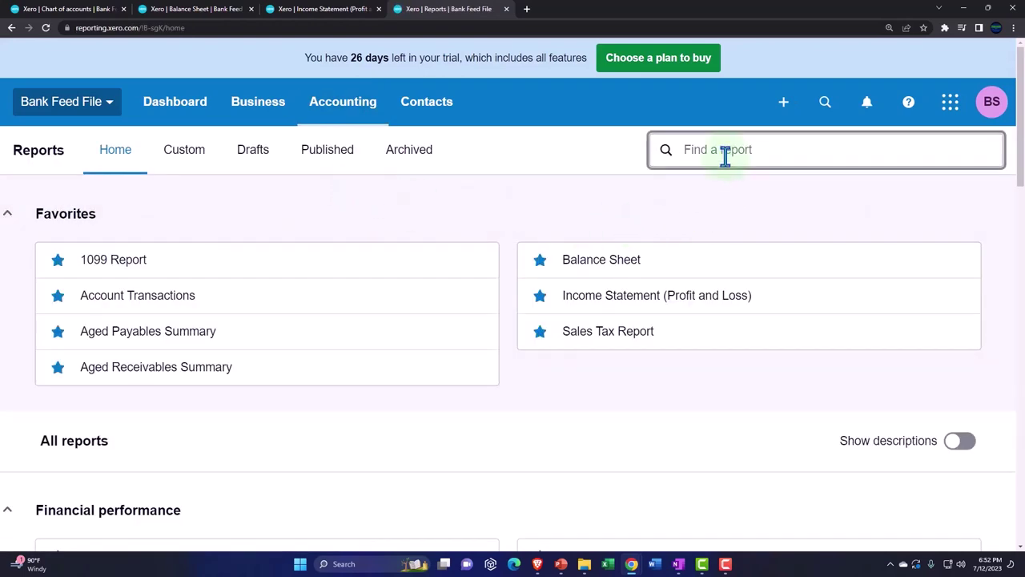
text(Tra)
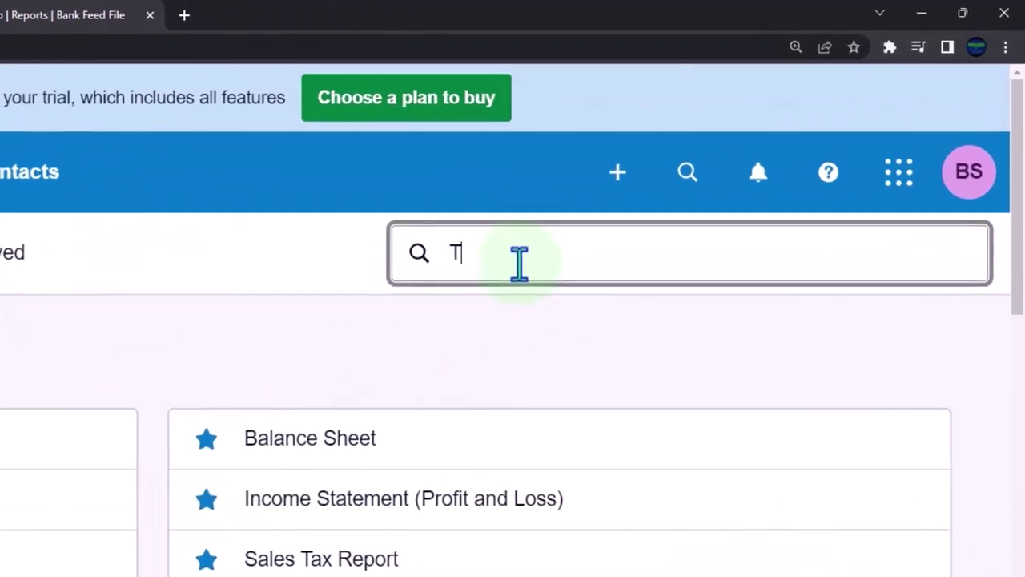
text(al)
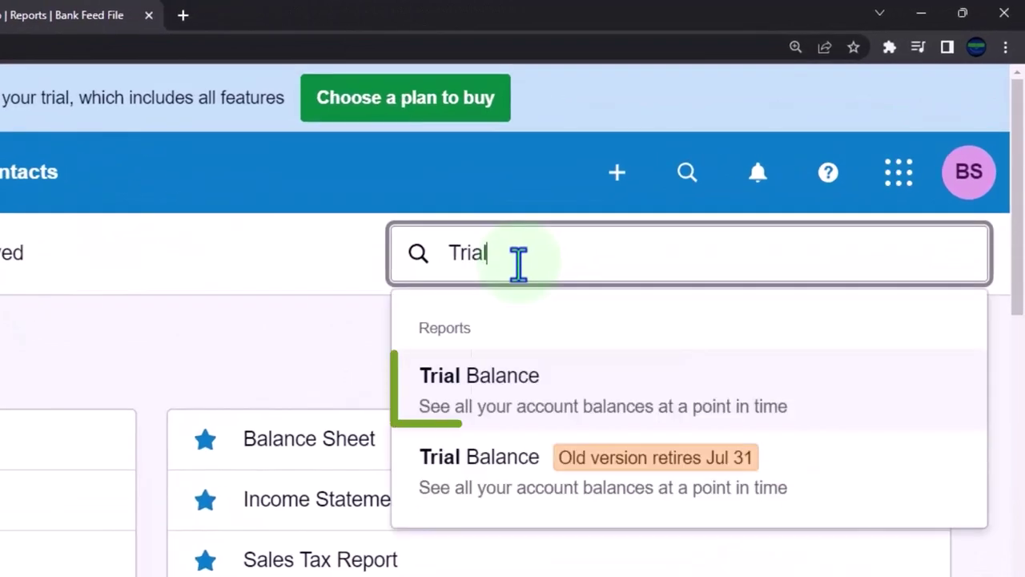
click(474, 394)
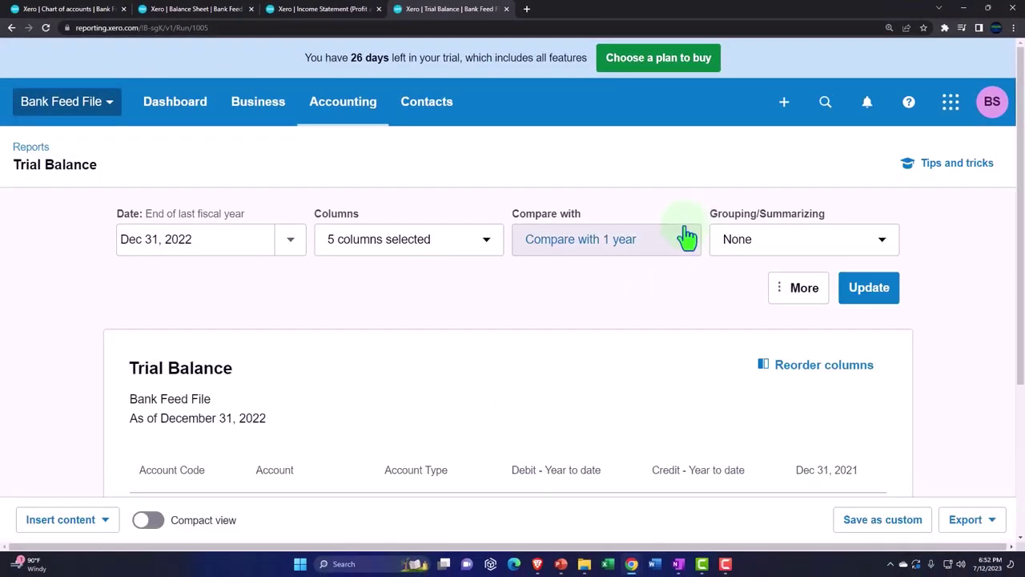
scroll(316, 280, down, 1)
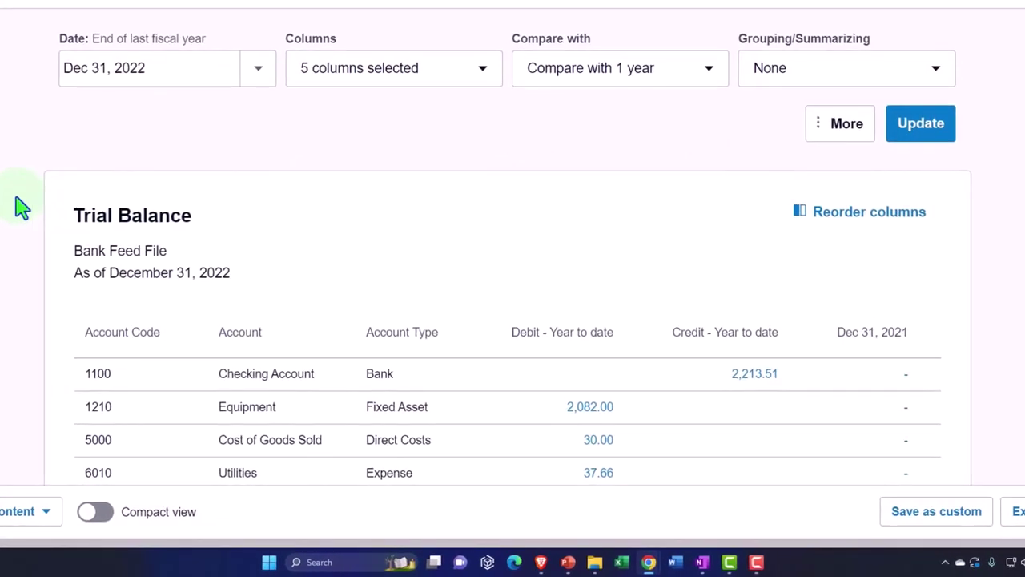
scroll(22, 207, down, 1)
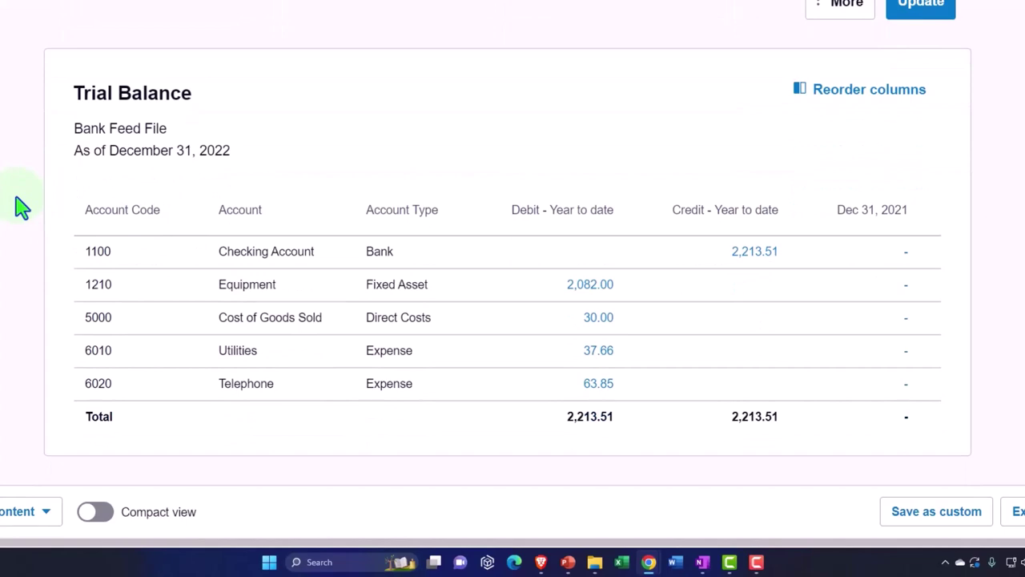